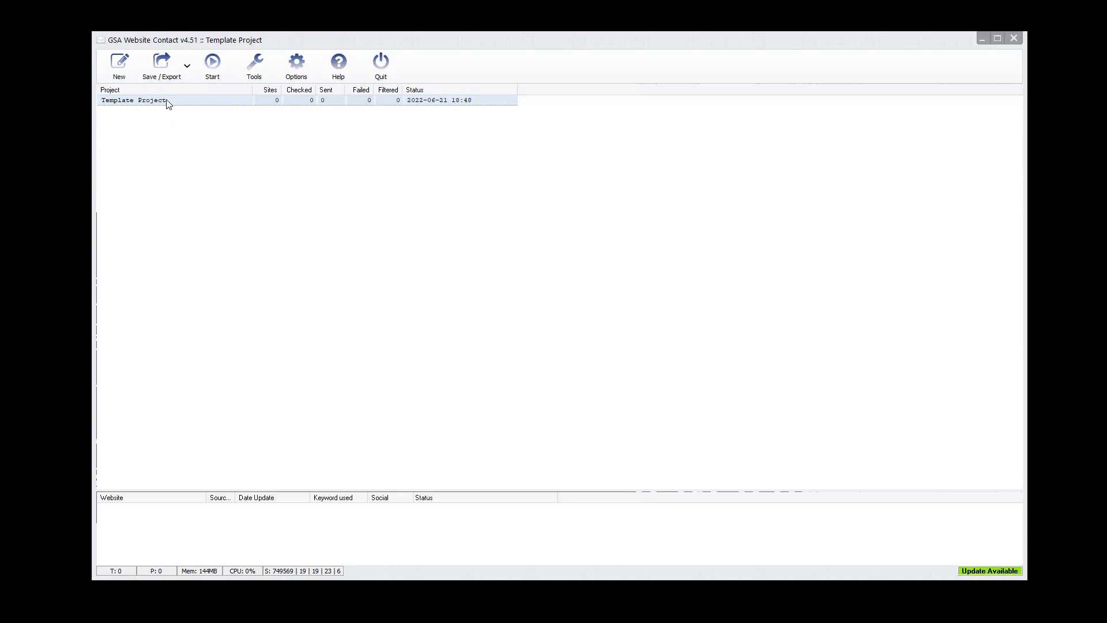
- Open the settings of Template Project and reposition the Settings window
click(167, 102)
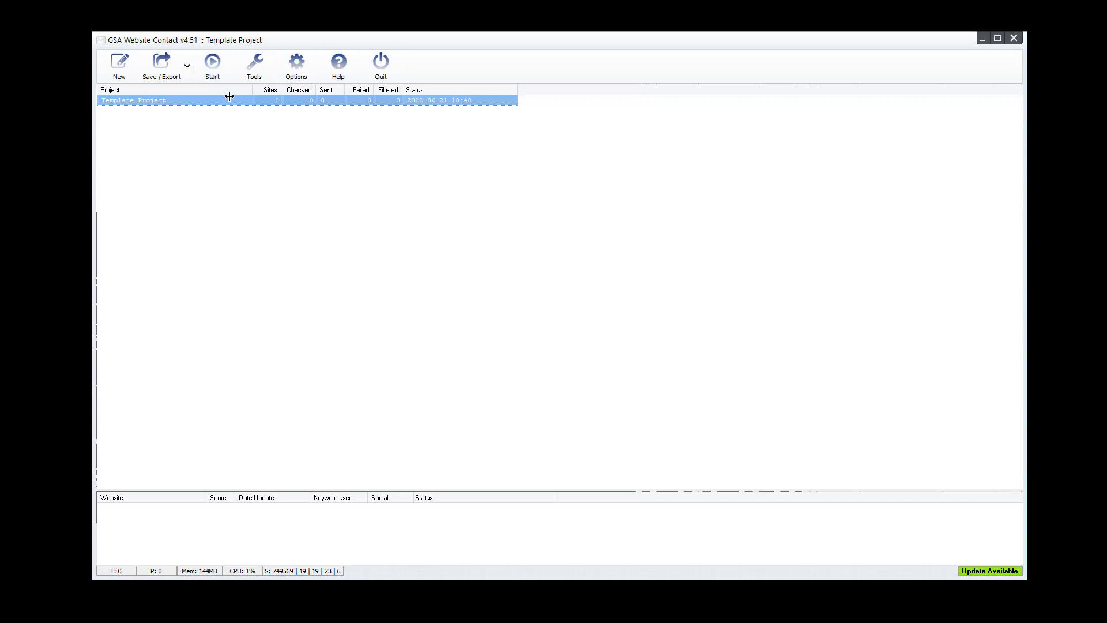
right_click(170, 104)
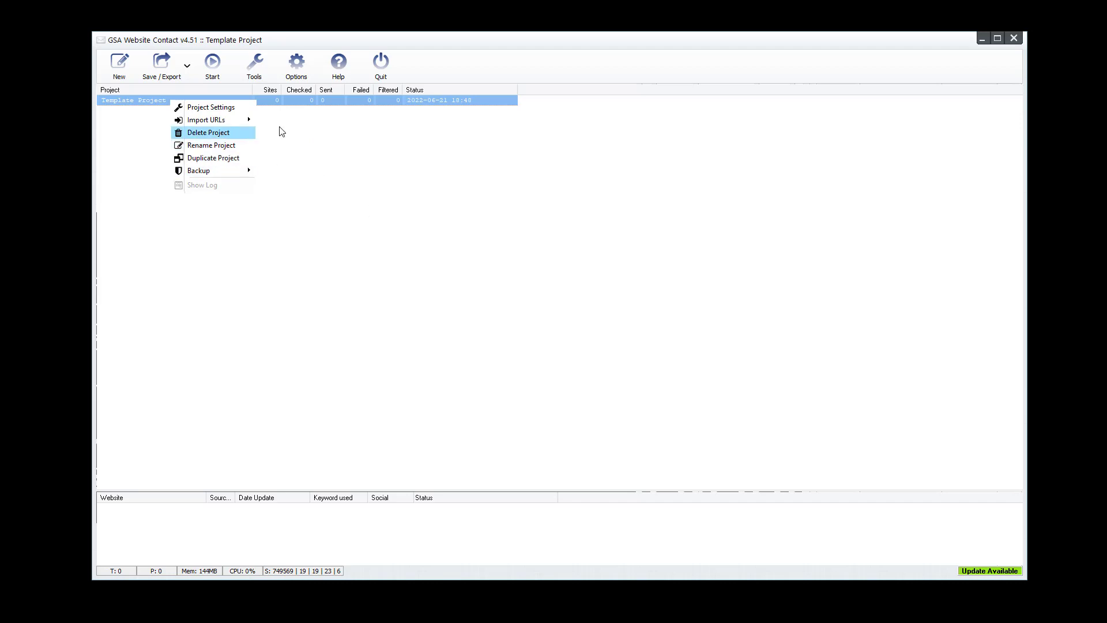
click(1034, 48)
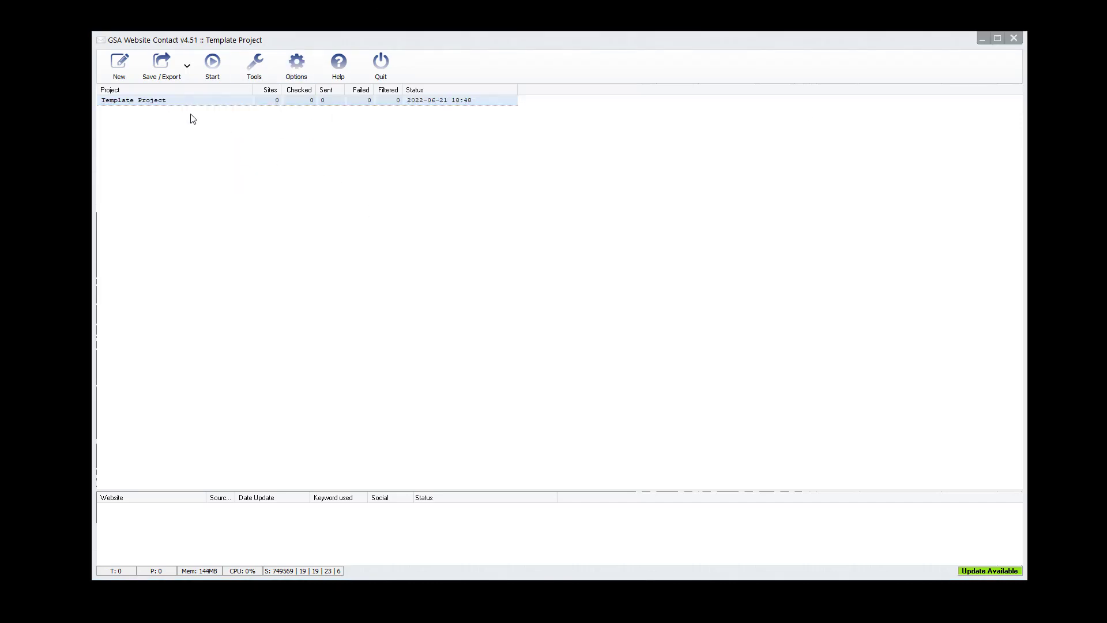
double_click(179, 104)
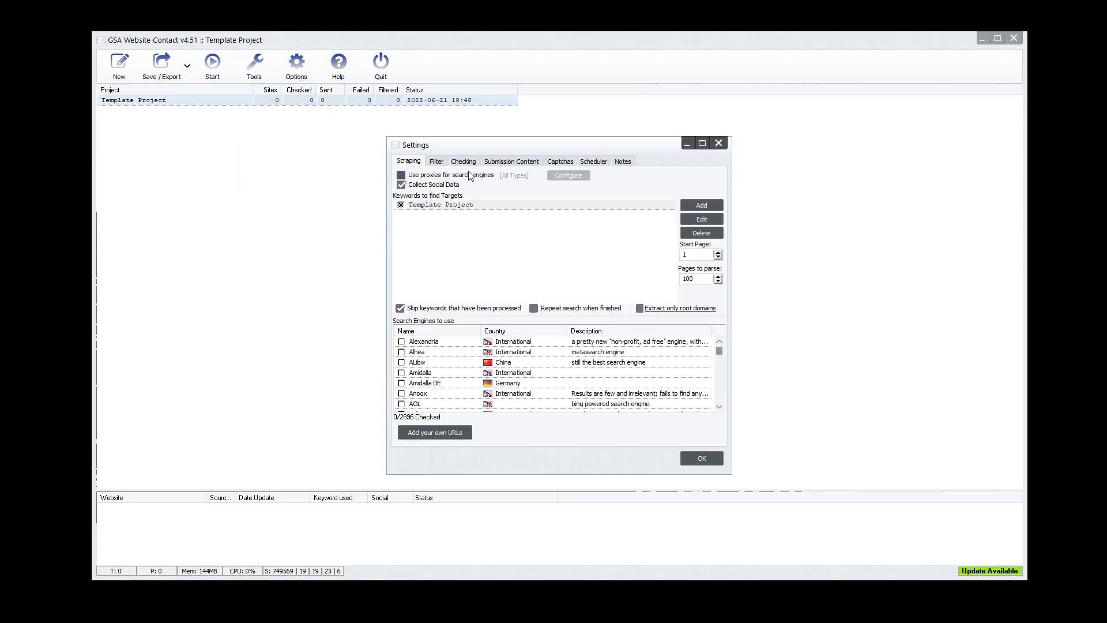
drag(426, 149, 305, 91)
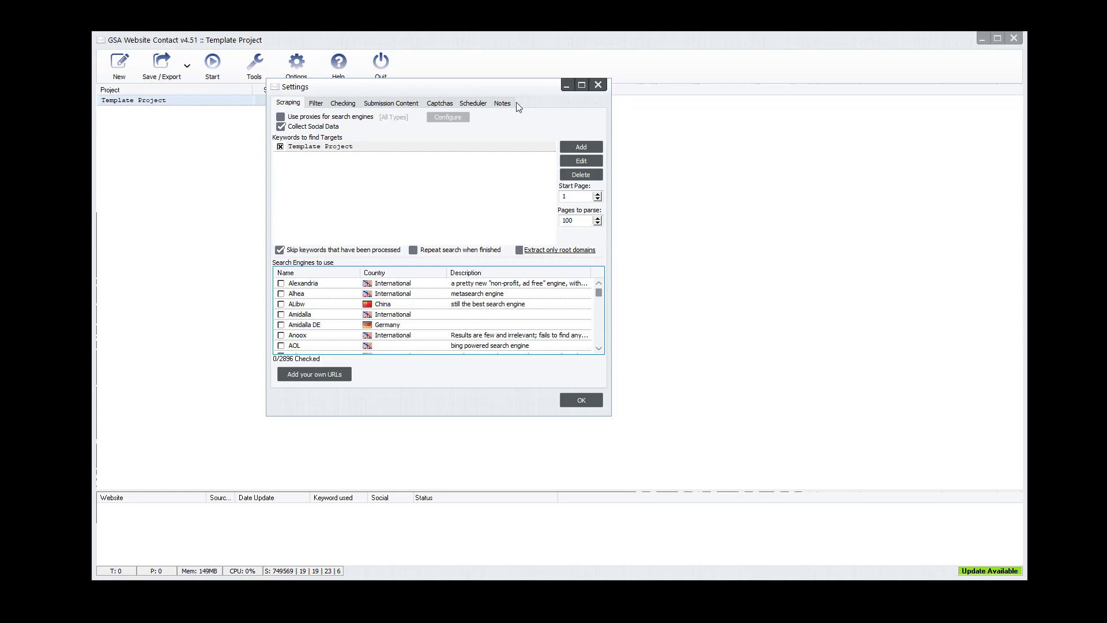
- Display the Submission Content settings, enlarging the window and the Content column so all fields are readable
click(411, 106)
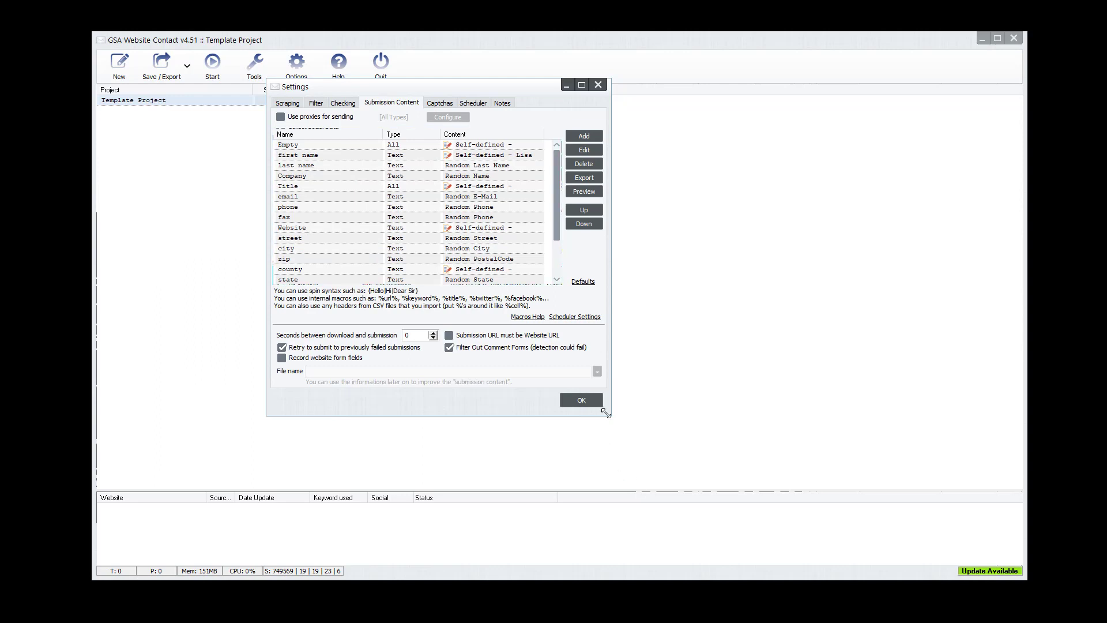
drag(613, 415, 828, 538)
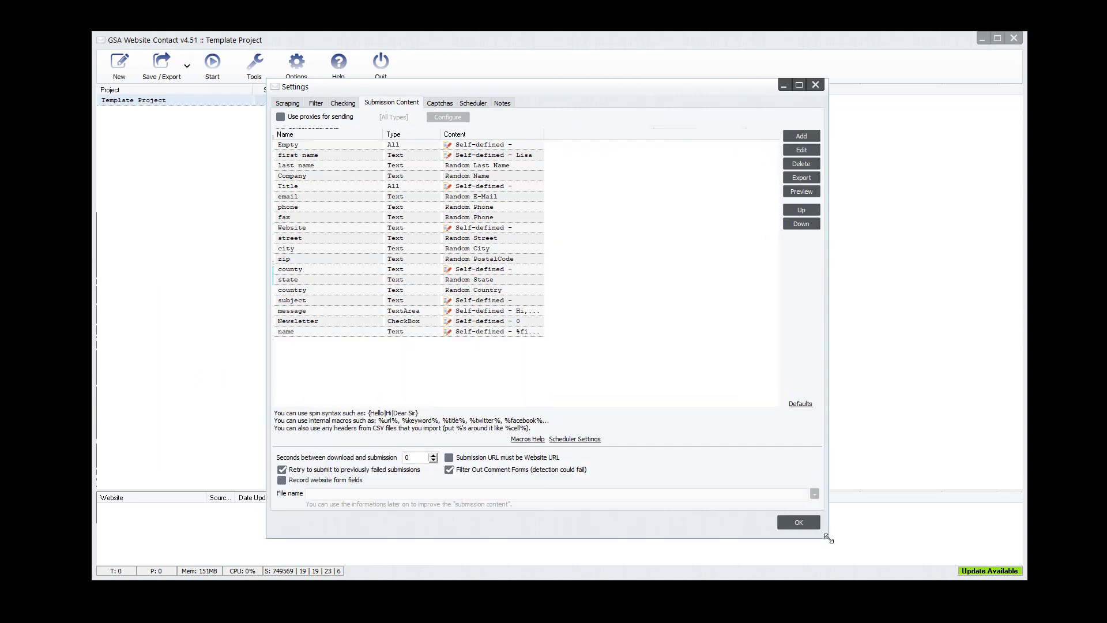
drag(544, 135, 627, 135)
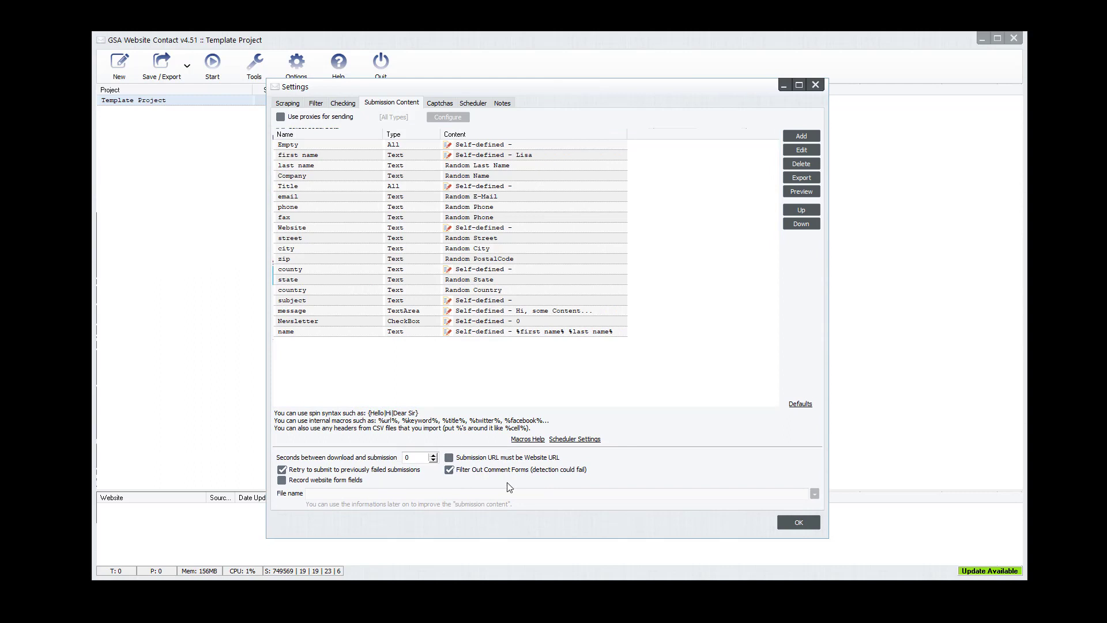
mouse_move(545, 461)
click(317, 392)
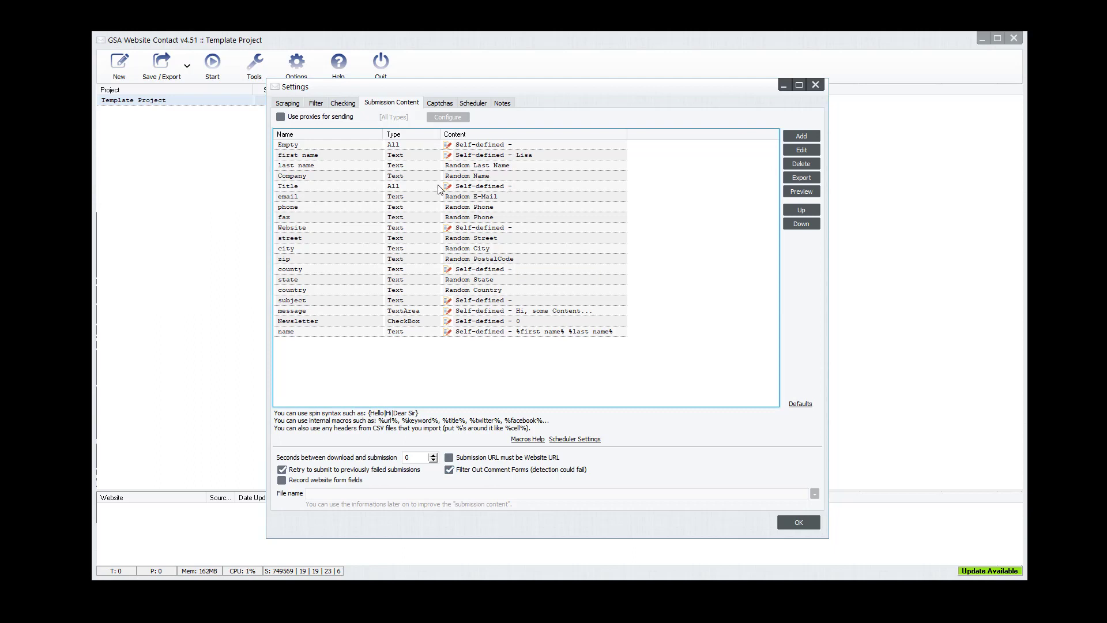
- Enable proxies for sending and restrict them to the Private type
click(288, 117)
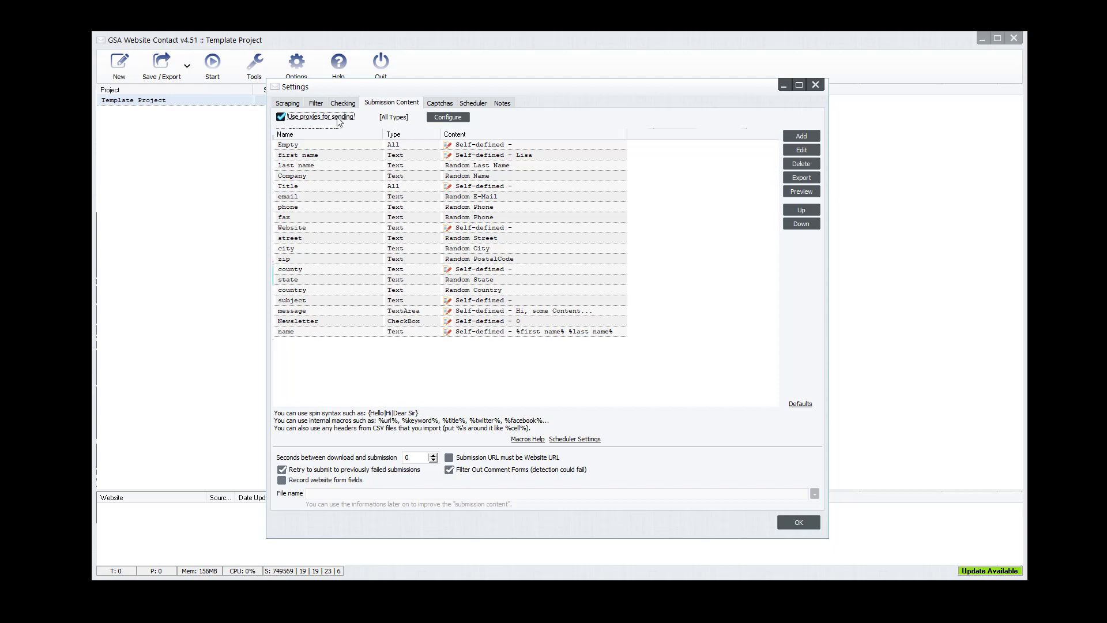
click(393, 117)
click(393, 119)
click(392, 119)
click(392, 119)
- Open the proxy configuration, look through the listed proxies, and close the list
click(448, 117)
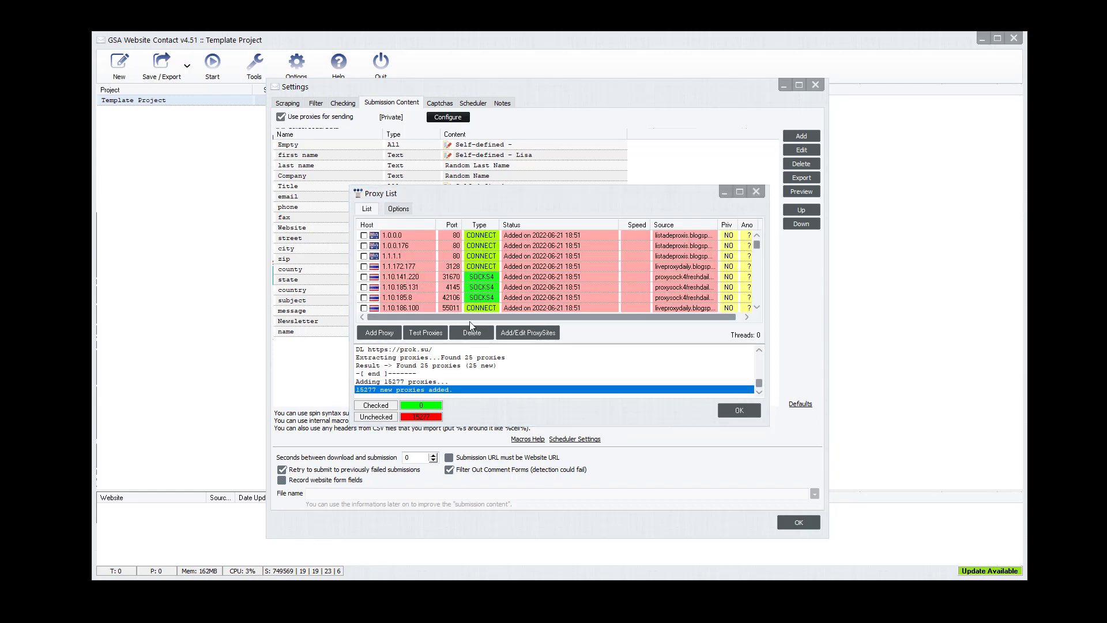
scroll(518, 274, down, 5)
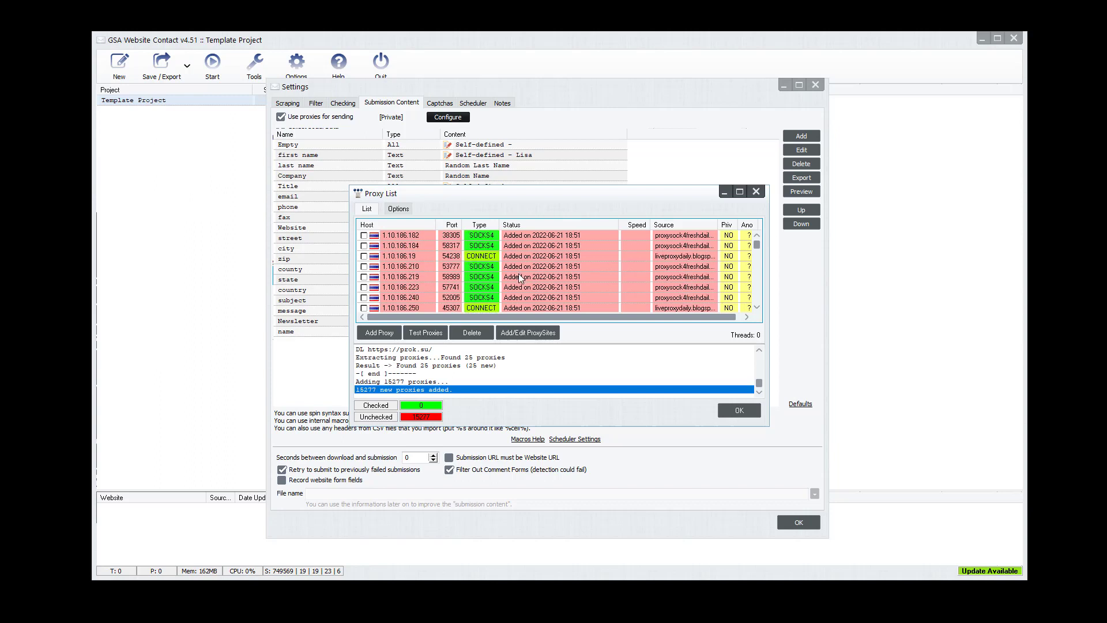
scroll(517, 274, down, 10)
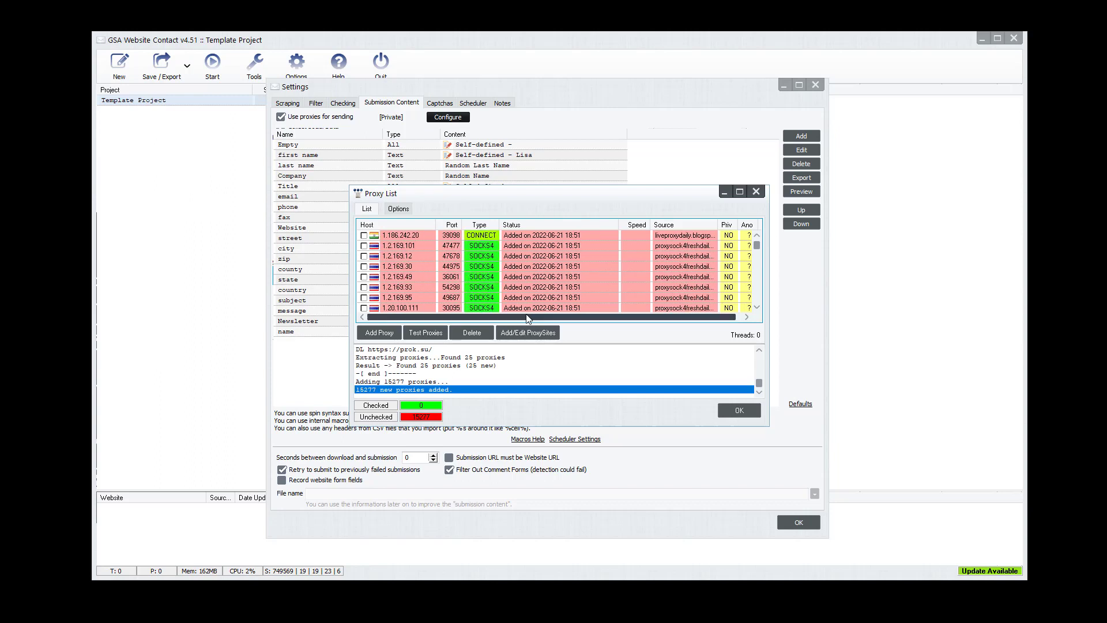
scroll(528, 314, down, 1)
scroll(527, 315, up, 1)
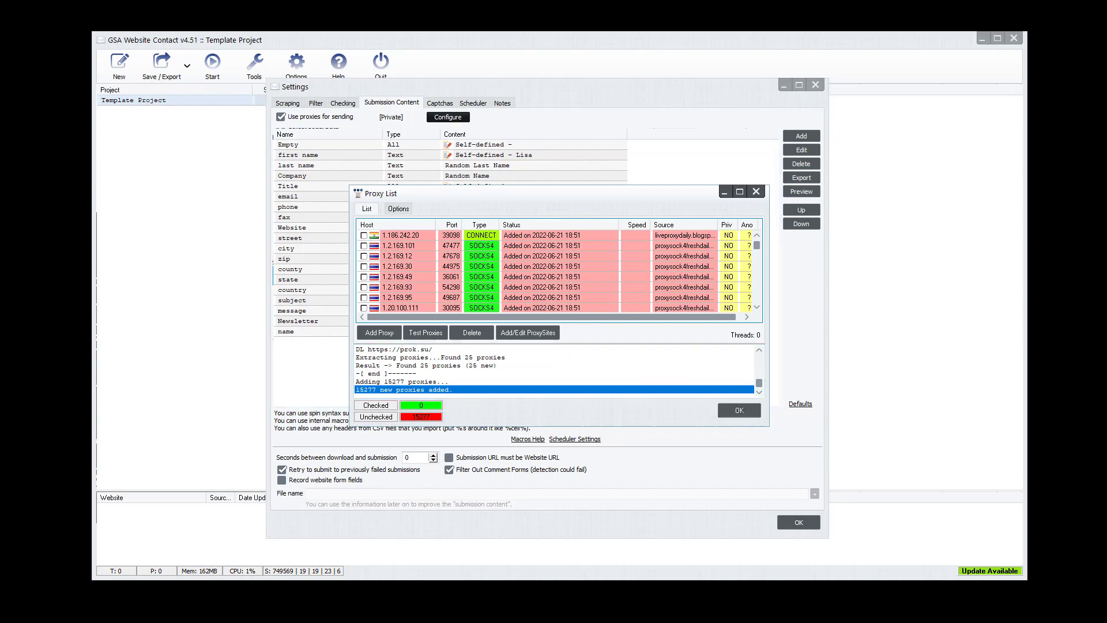
click(739, 410)
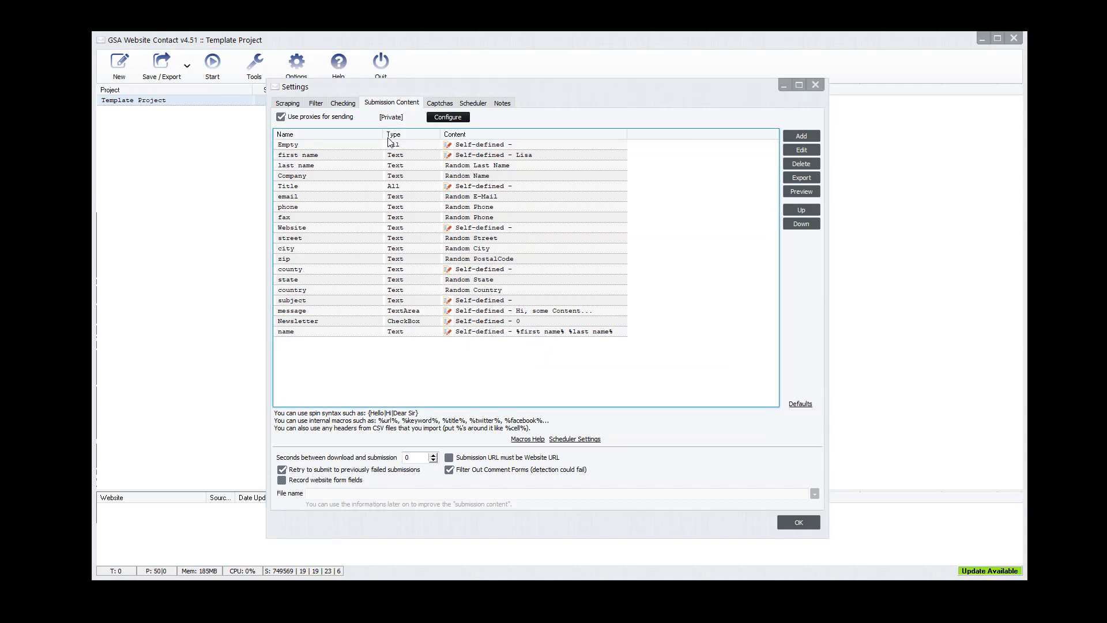
- Move the Empty field four places down the submission field list and return it to the first place
click(492, 146)
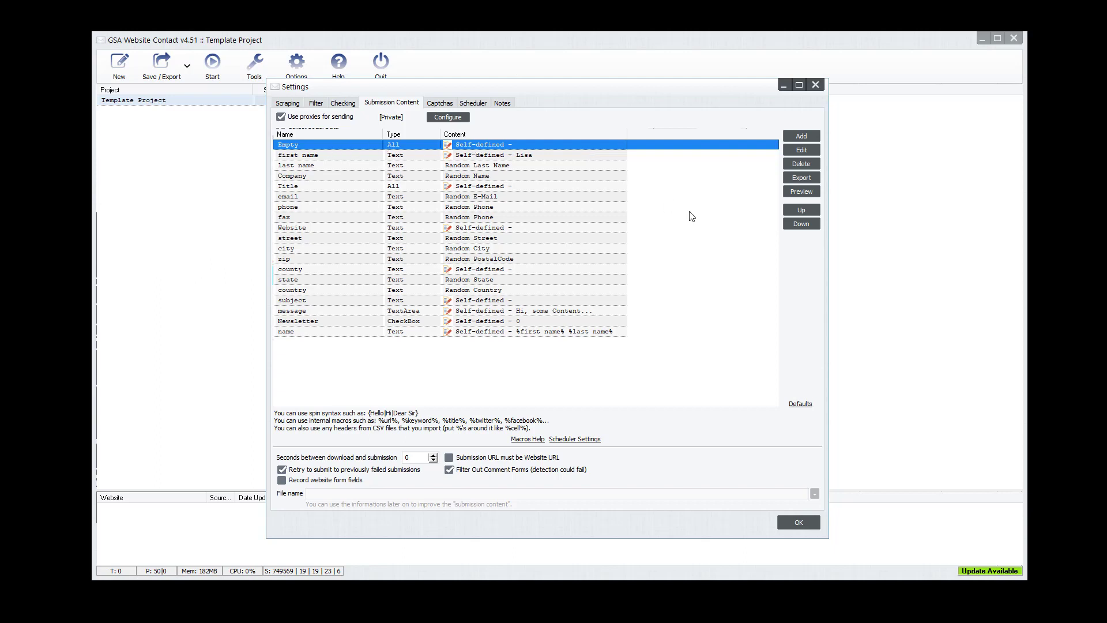
click(802, 224)
click(803, 224)
click(802, 224)
click(802, 224)
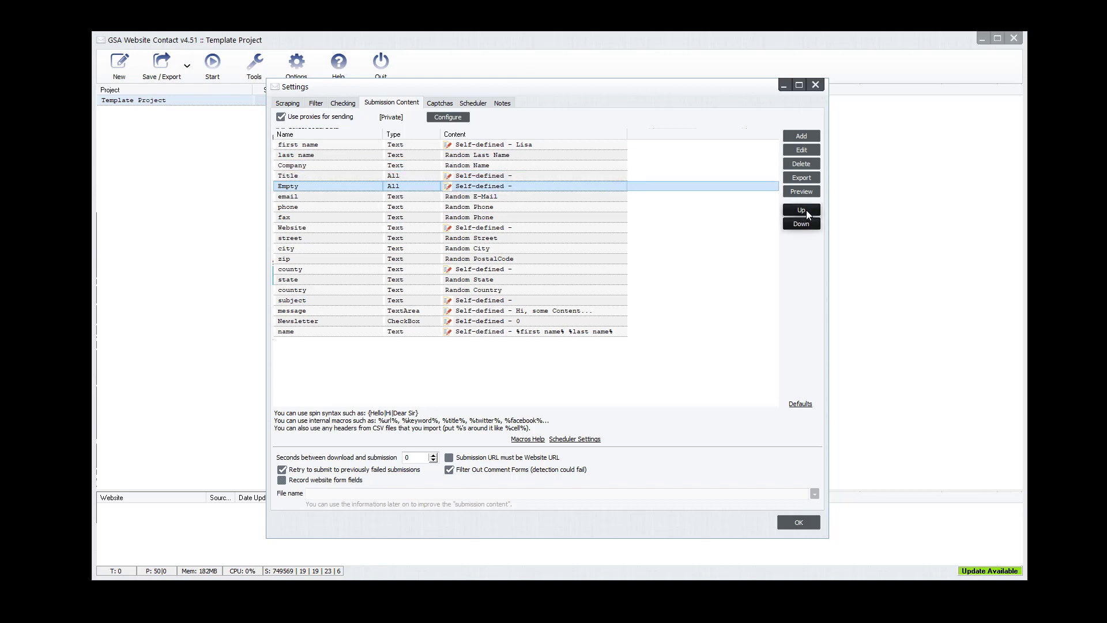
click(805, 210)
click(806, 210)
click(806, 210)
click(806, 210)
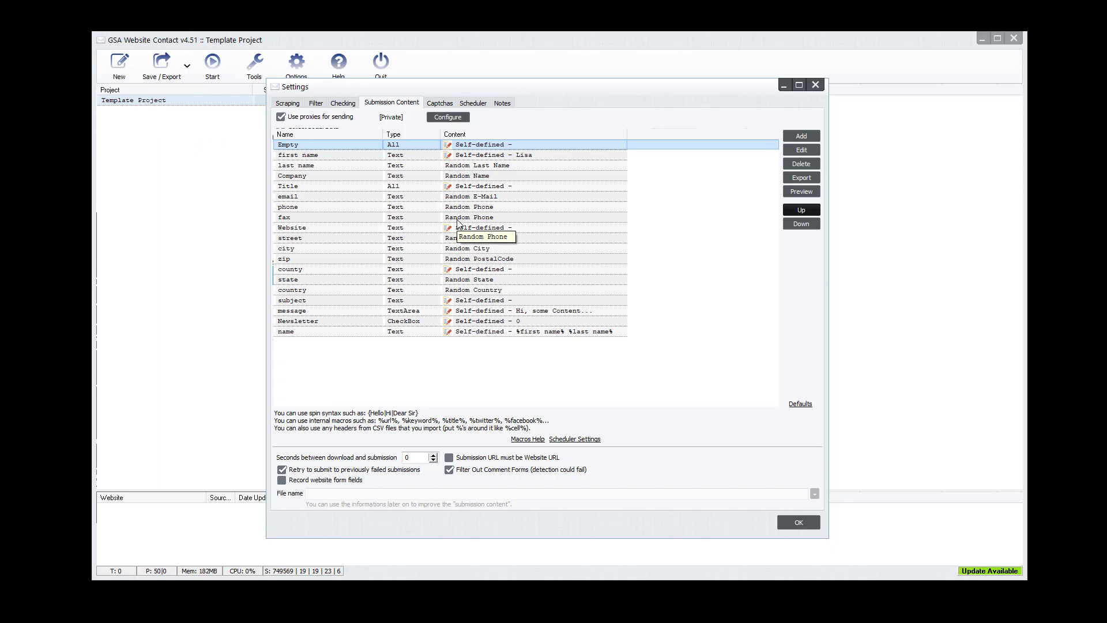
- Look over the submission fields, including first name, last name, fax, Website, street and zip
click(441, 156)
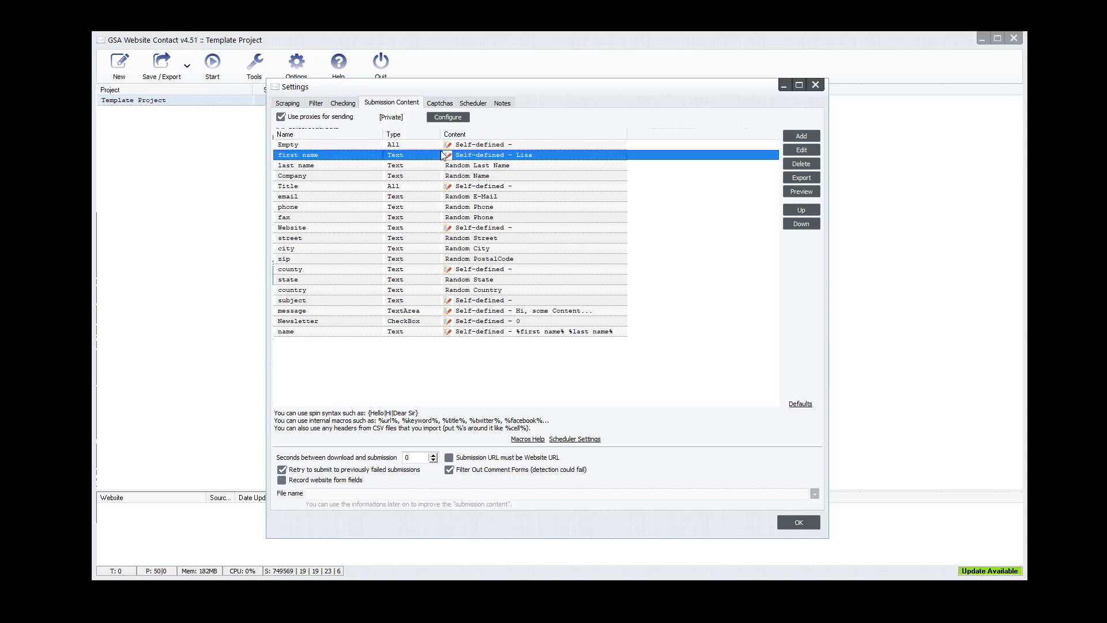
click(398, 238)
click(403, 261)
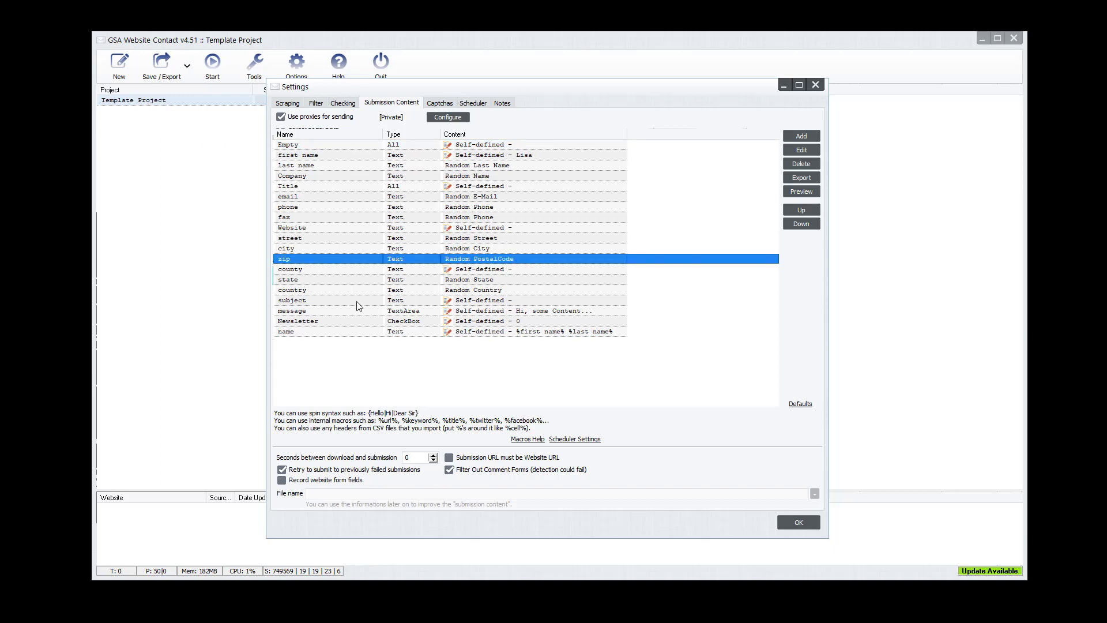
click(346, 229)
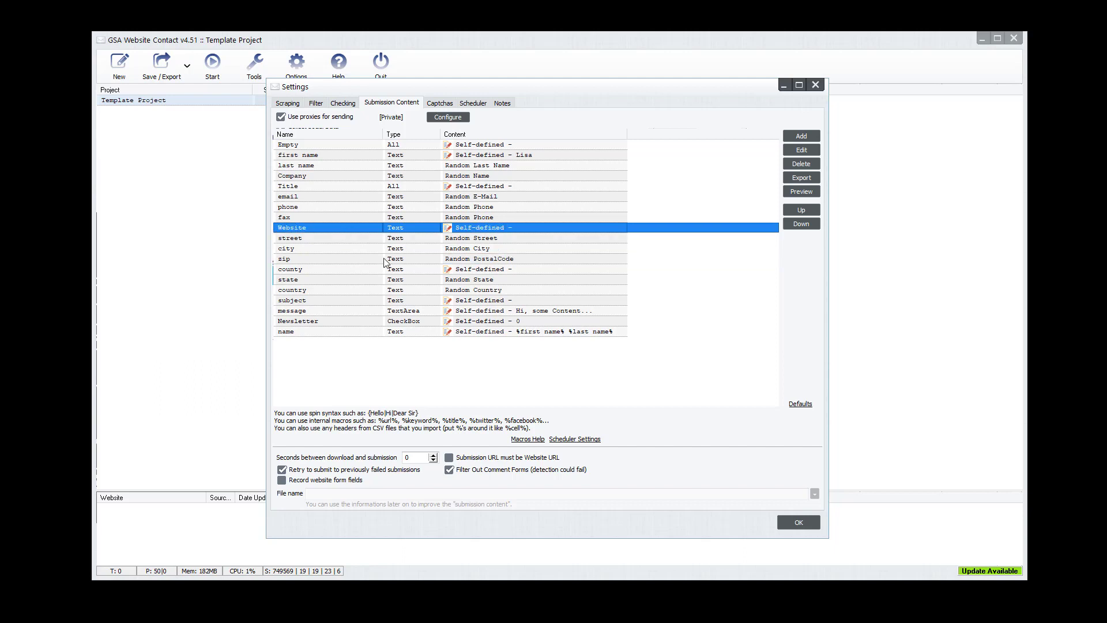
click(333, 216)
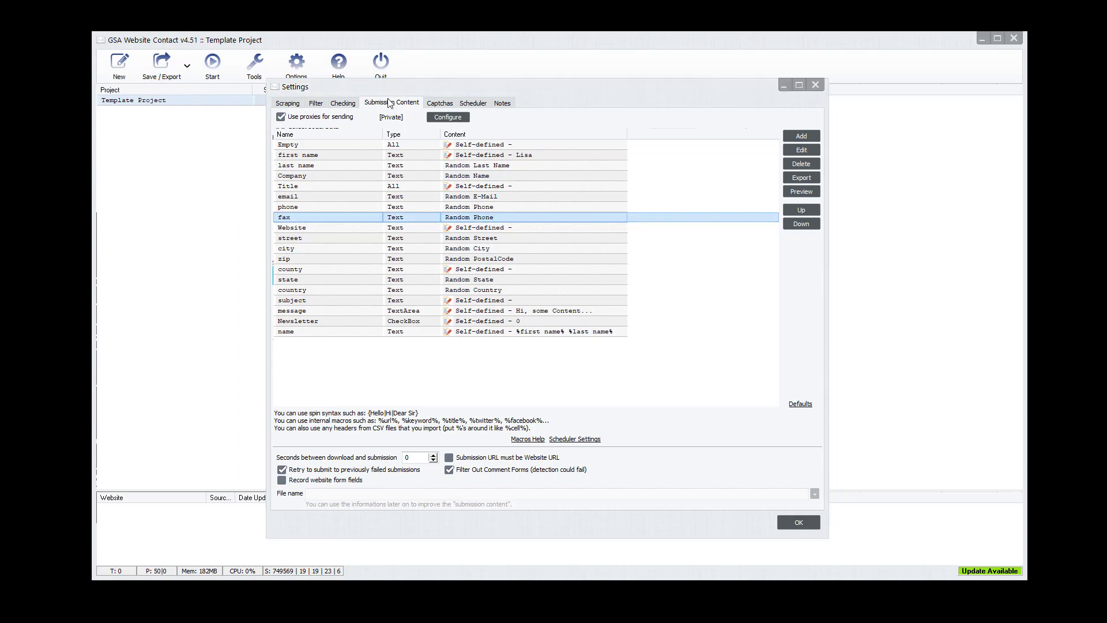
click(357, 155)
click(411, 166)
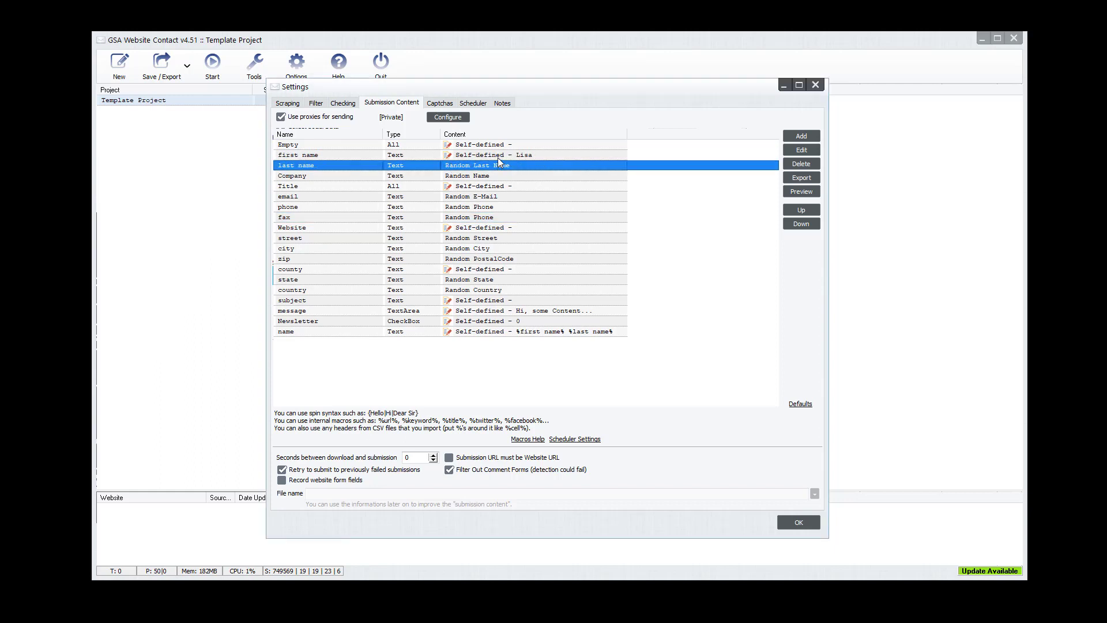
click(497, 157)
- Open the definition of the last name field, examine its How to Fill options, and cancel without changes
click(491, 167)
double_click(473, 165)
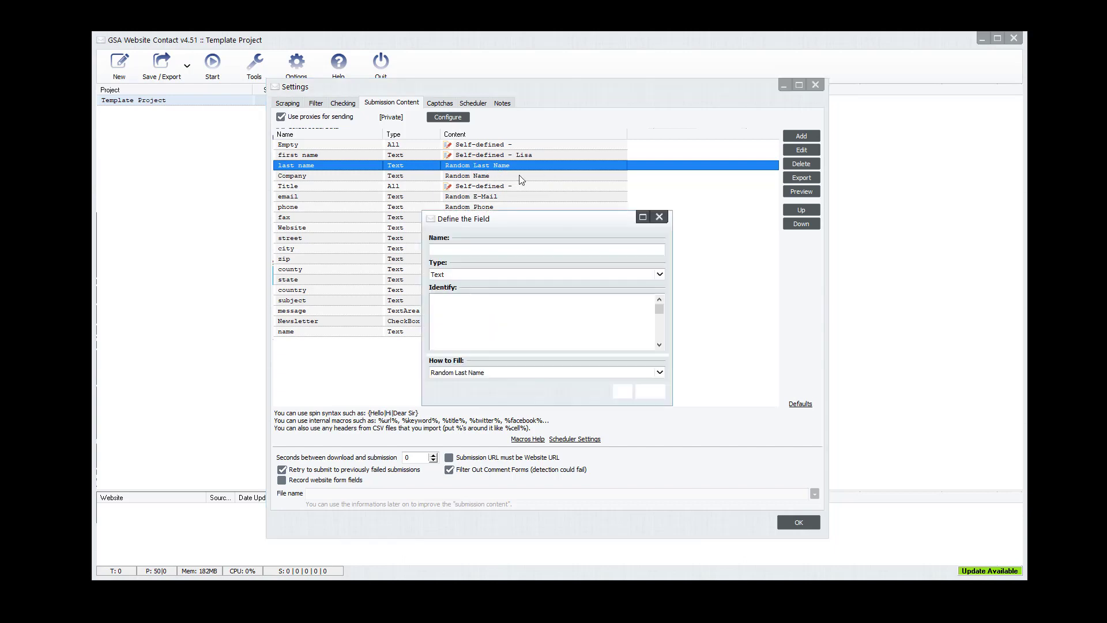
click(660, 216)
click(801, 149)
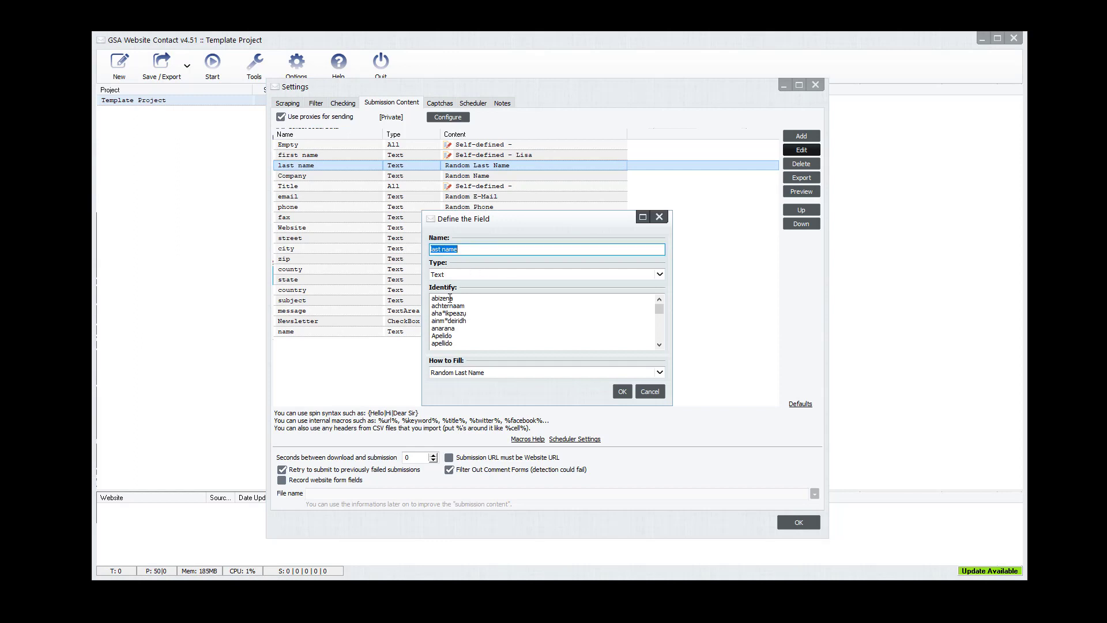
click(536, 372)
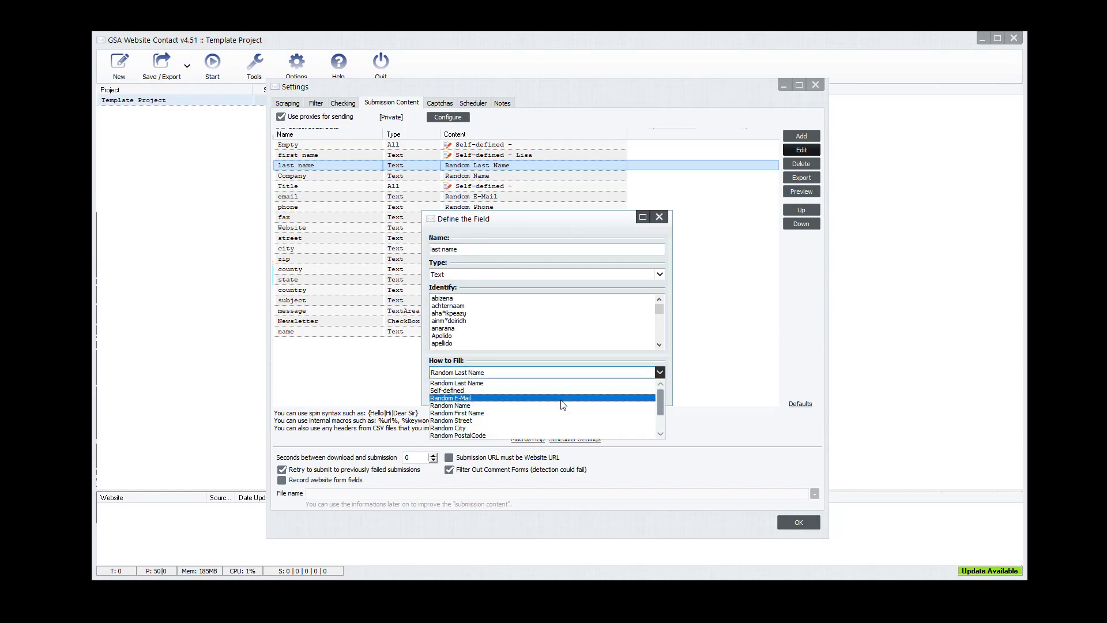
click(668, 356)
click(650, 392)
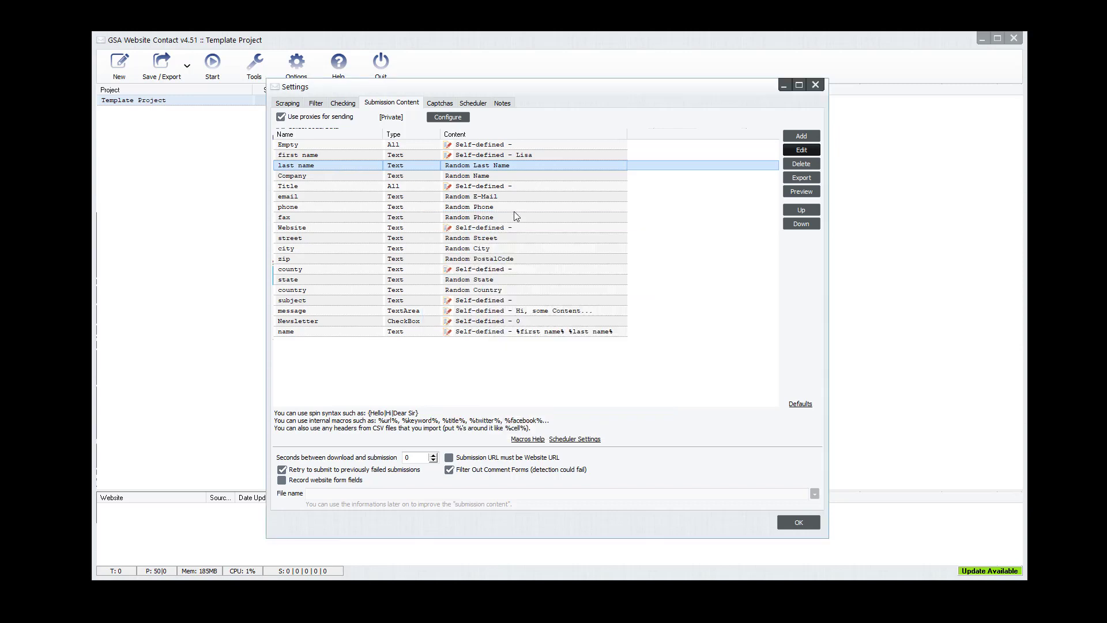
- Examine how each submission field is filled, going from first name through the contact and address fields to message
double_click(466, 155)
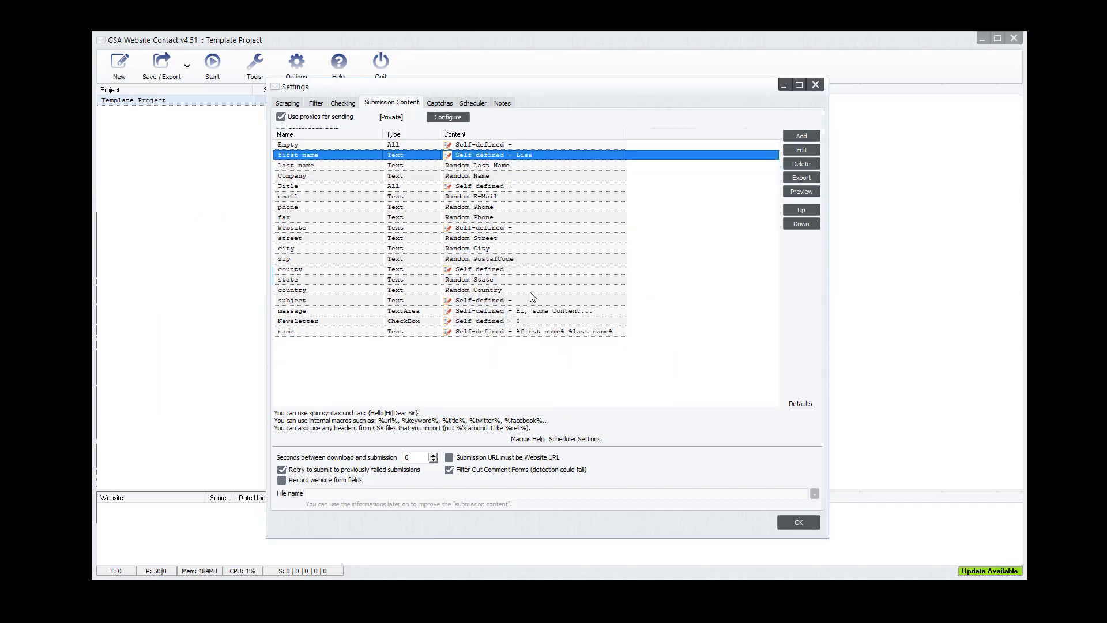
click(502, 187)
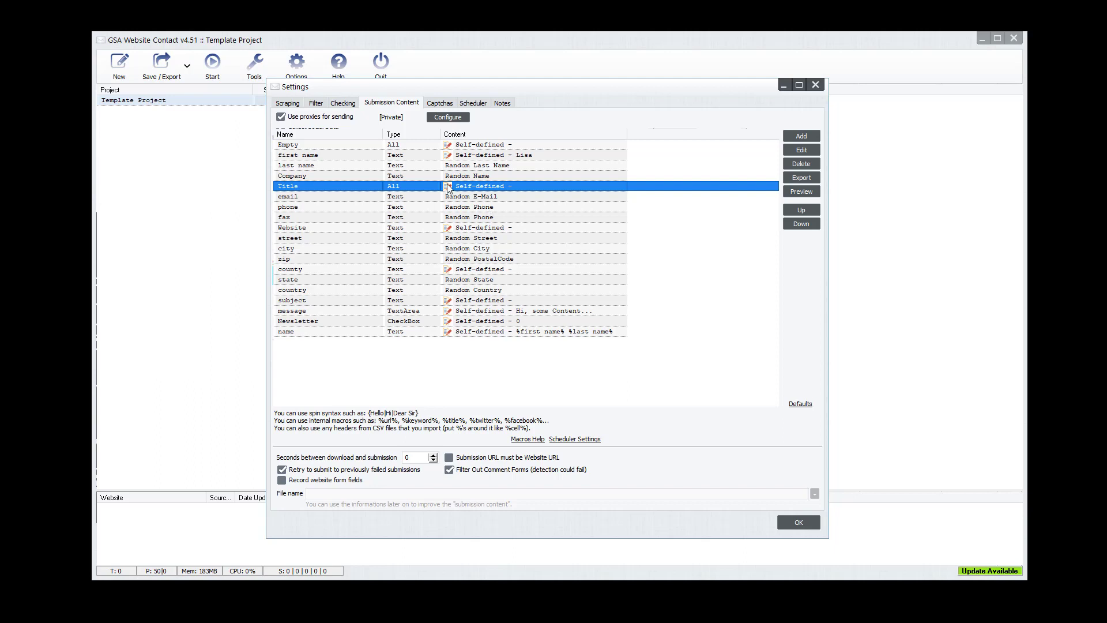
click(493, 196)
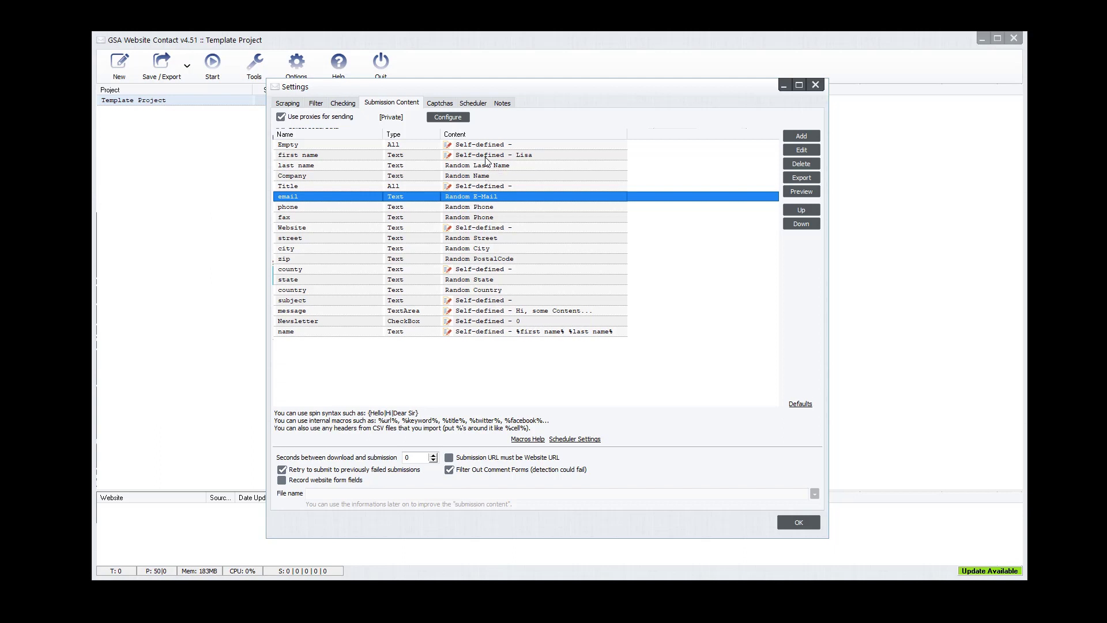
click(473, 208)
click(503, 218)
click(499, 229)
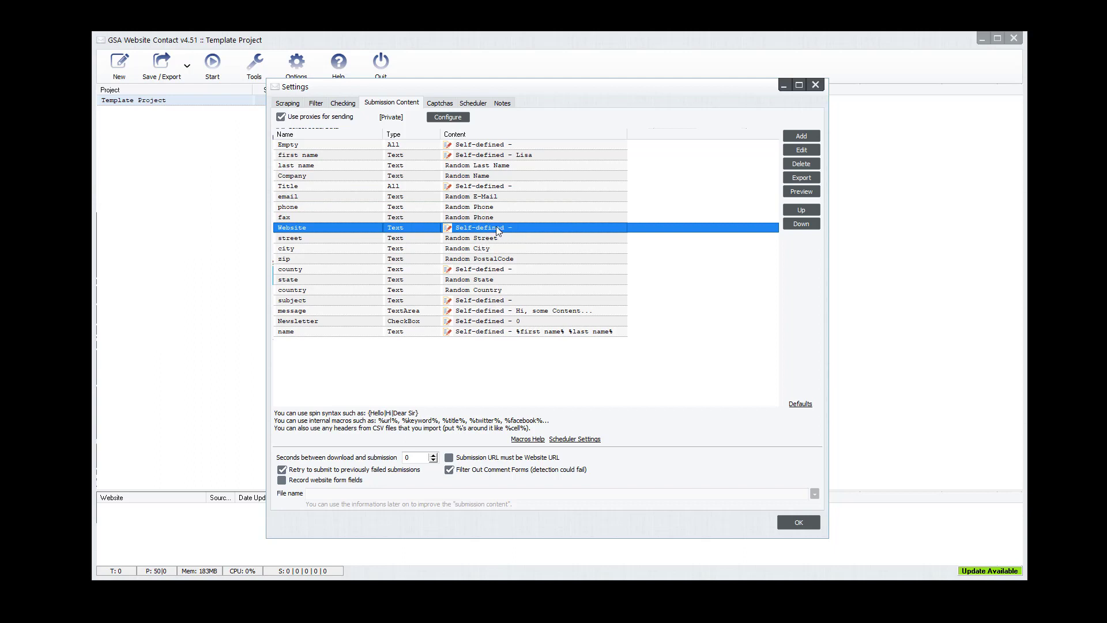
click(454, 238)
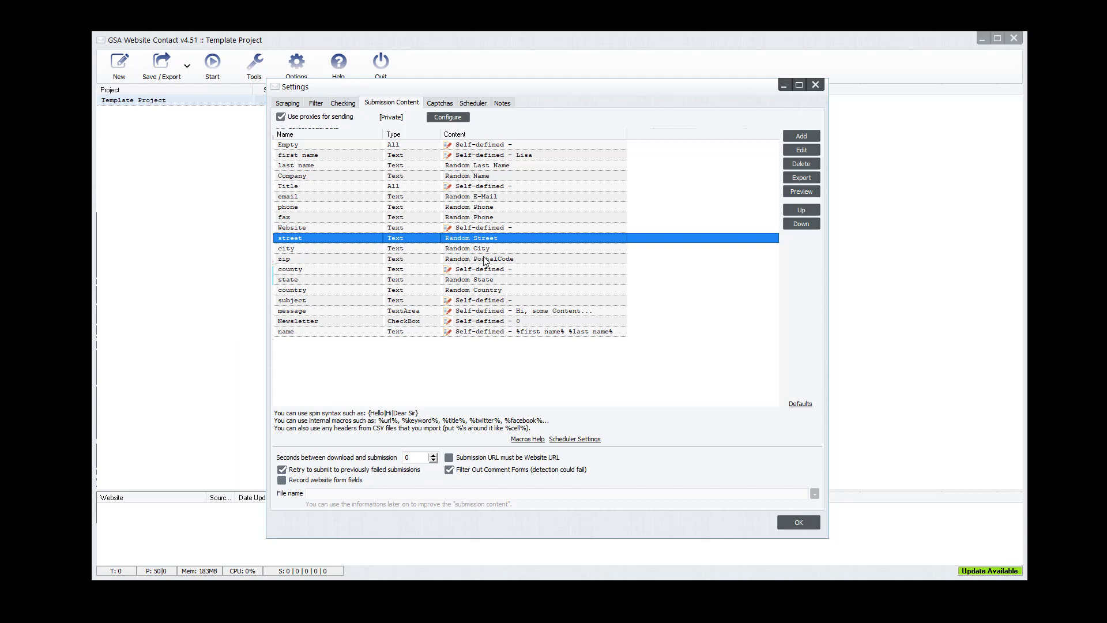
click(484, 259)
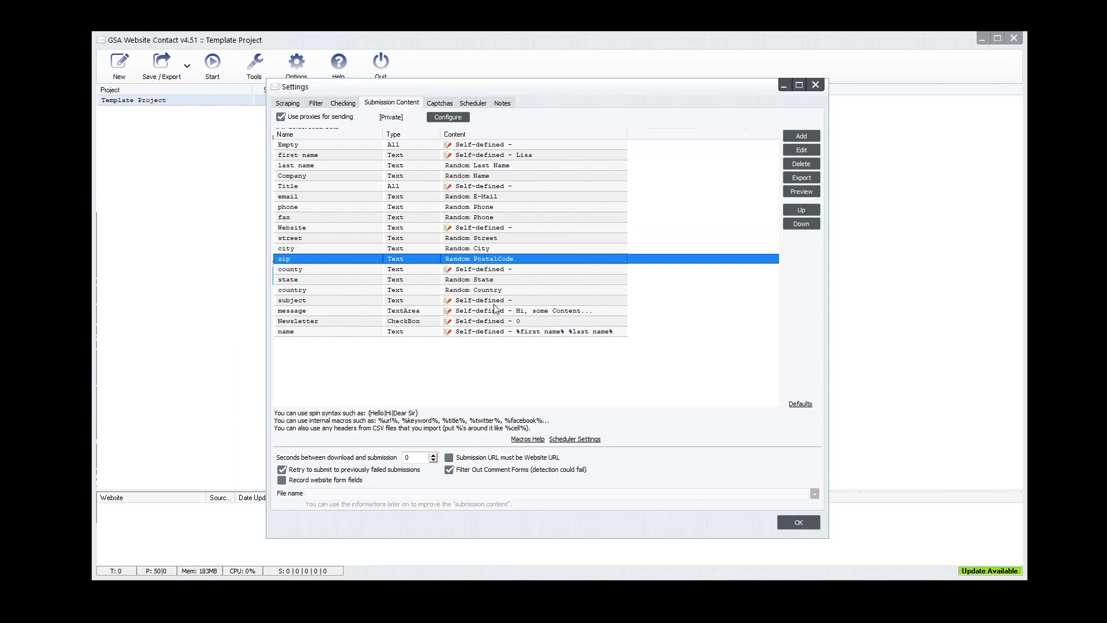
click(476, 268)
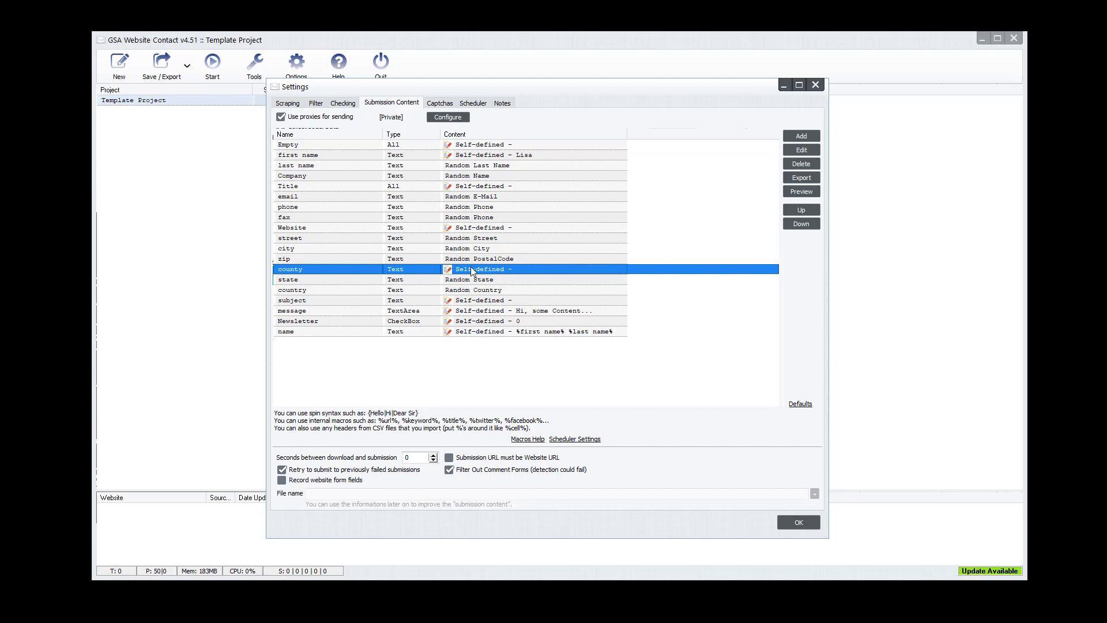
click(482, 302)
click(481, 321)
click(481, 312)
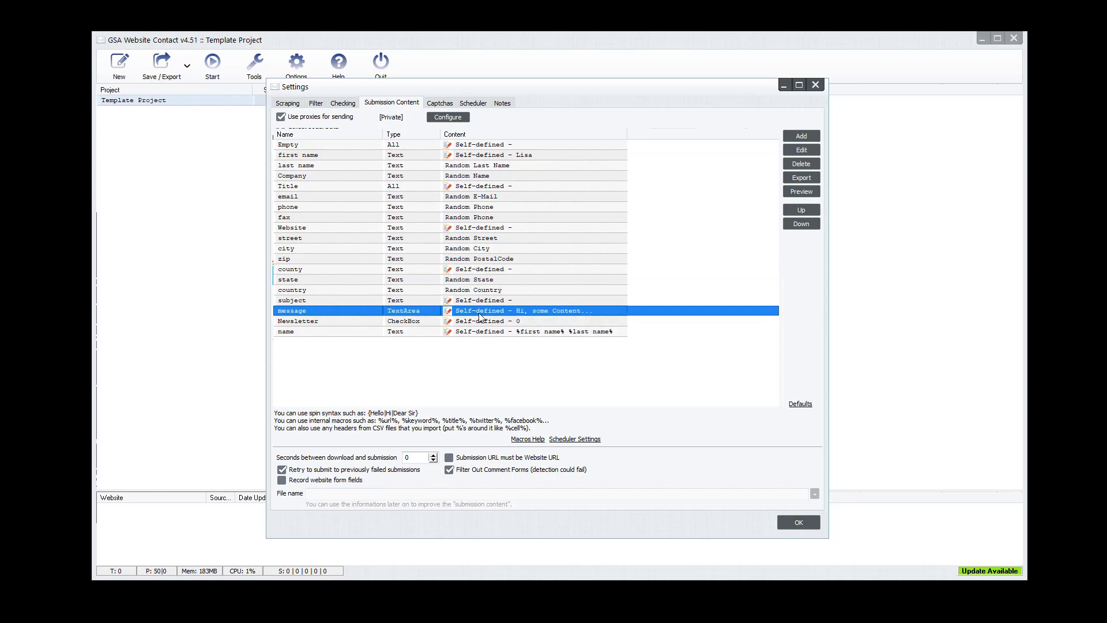
- Examine how the country, message, Newsletter, name and subject submission fields are filled
click(333, 290)
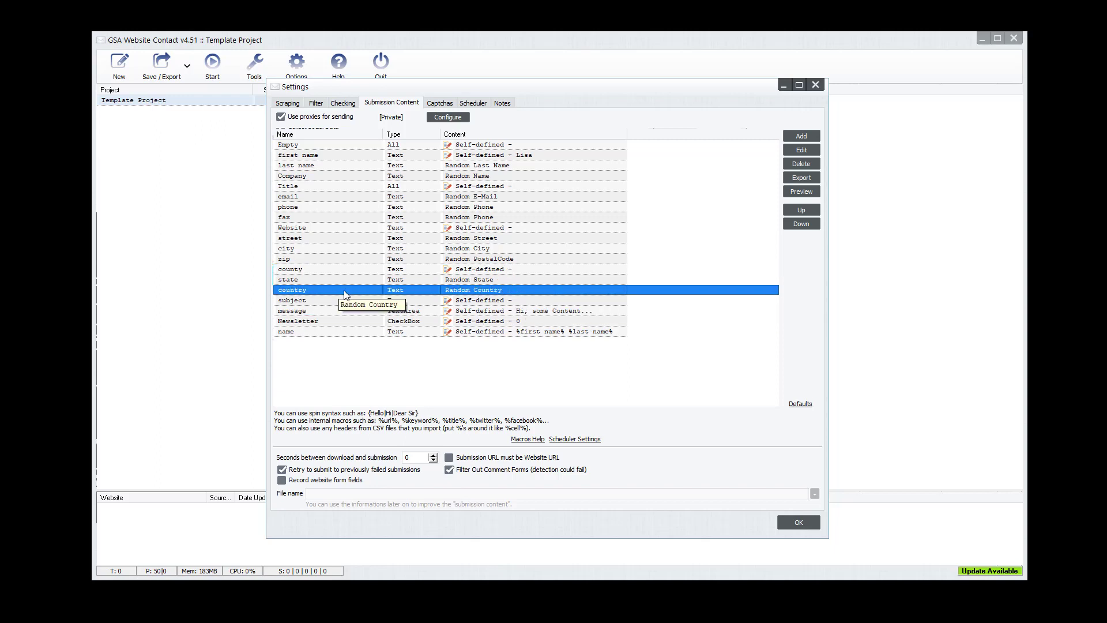
click(483, 310)
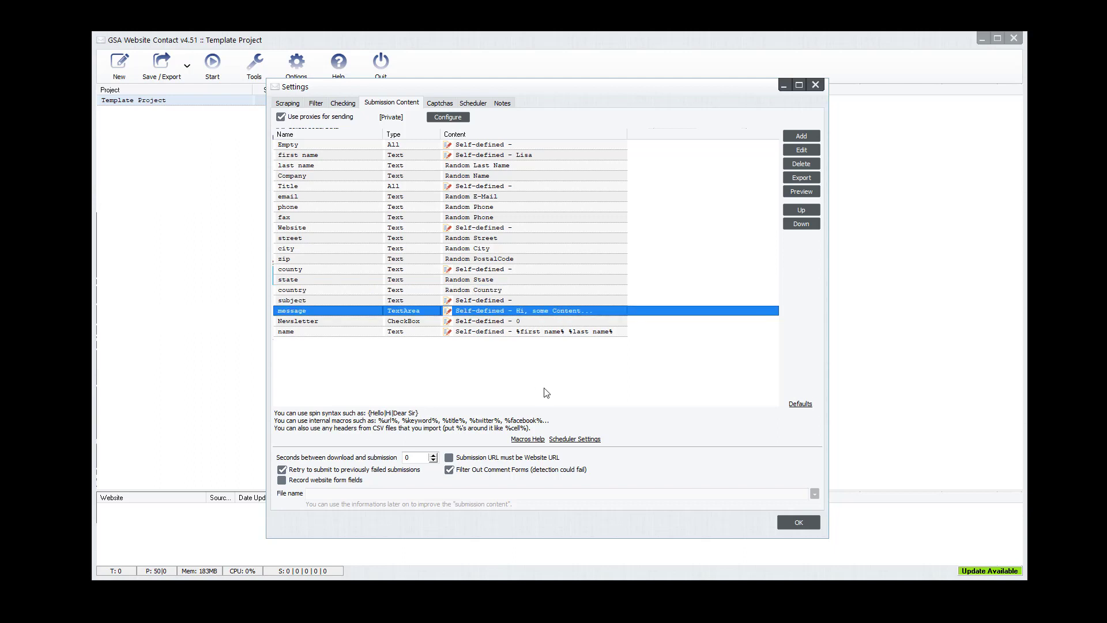
click(467, 322)
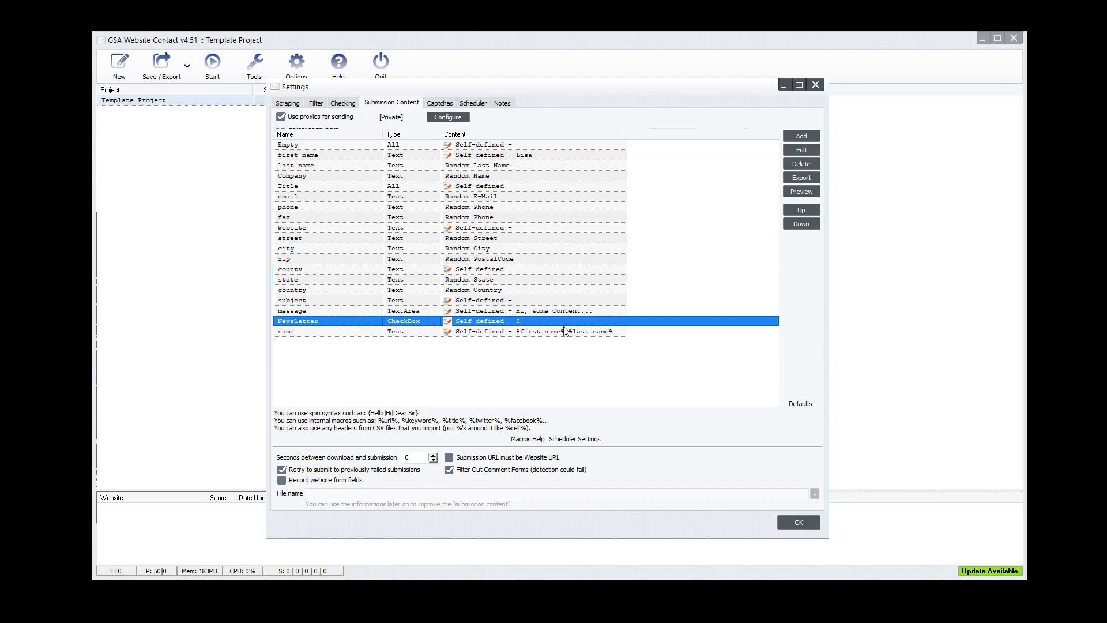
click(484, 333)
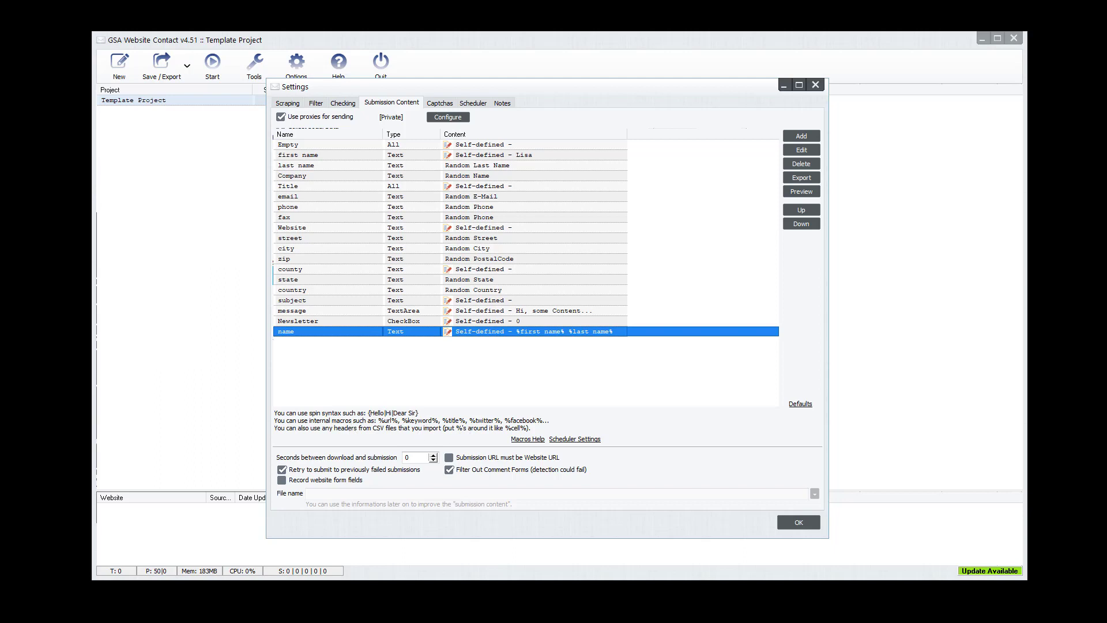
click(754, 2)
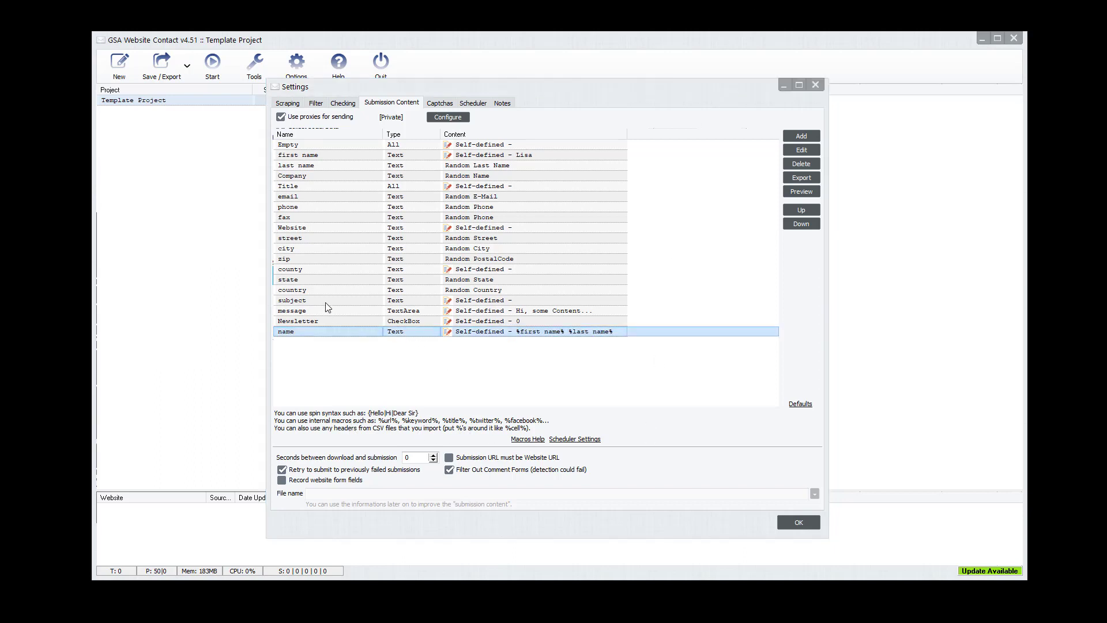
click(455, 302)
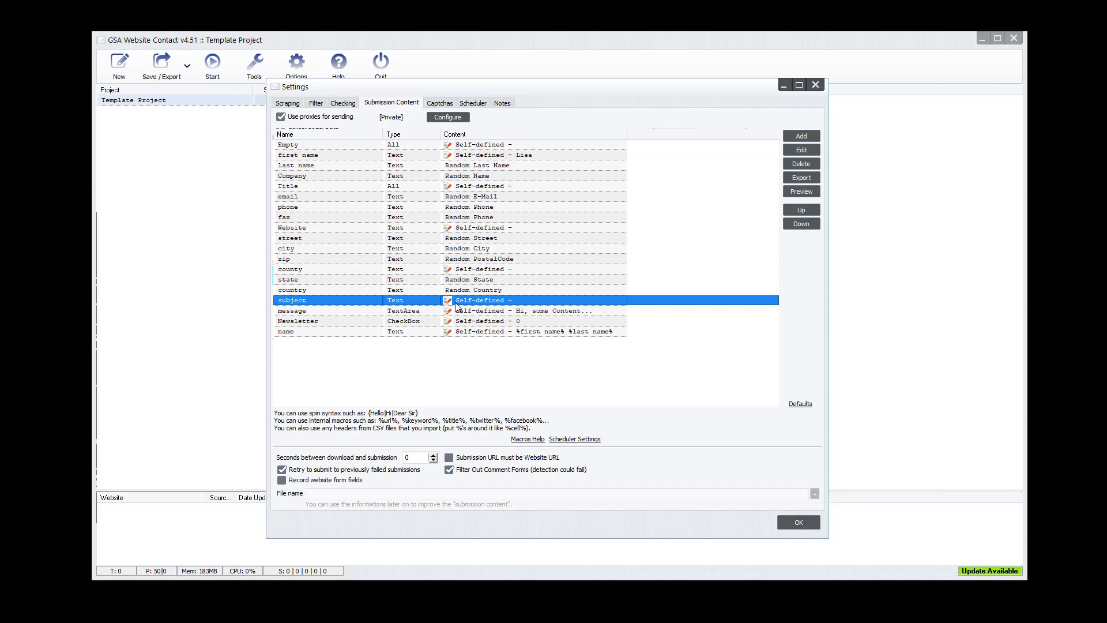
- Open the content of the message field and examine its body text, call to action and signature
double_click(484, 312)
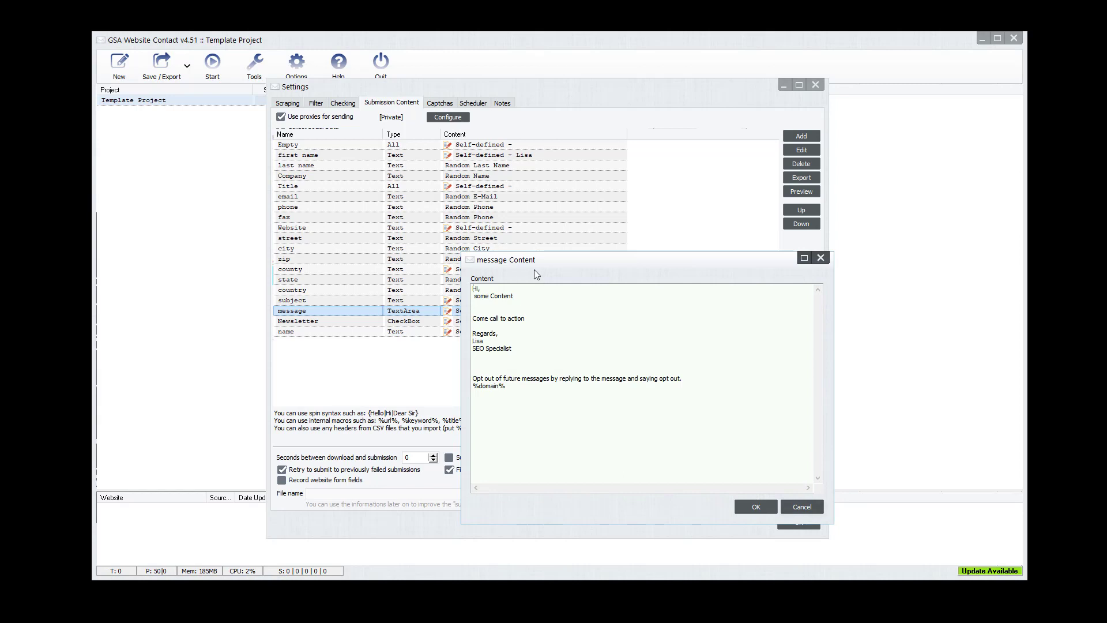
drag(535, 269, 442, 153)
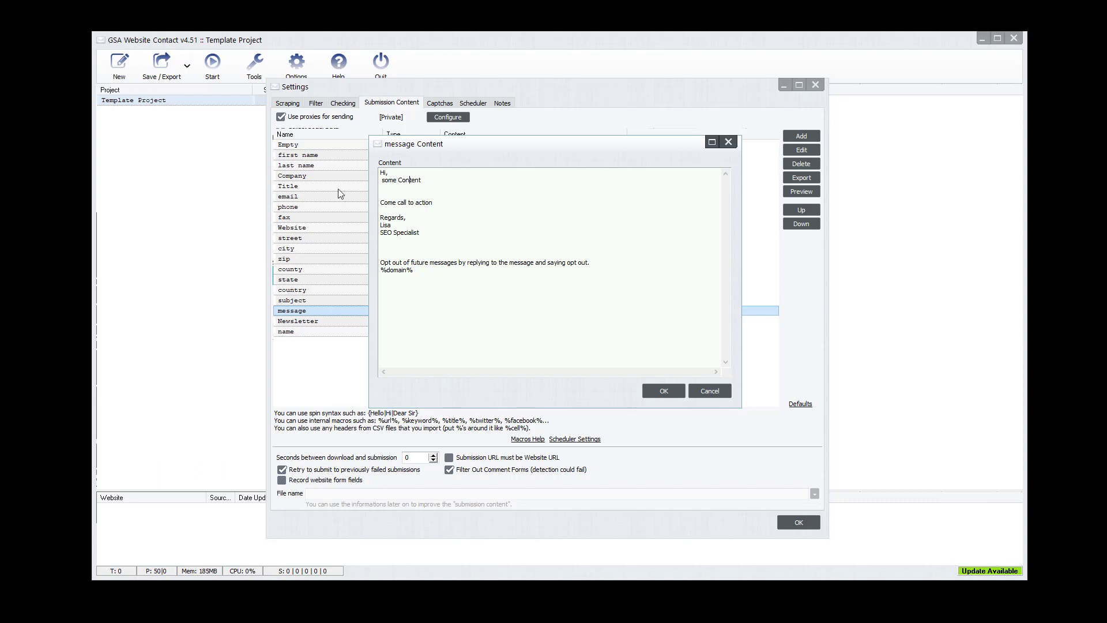
triple_click(427, 203)
mouse_move(380, 217)
mouse_down()
mouse_move(428, 234)
mouse_move(375, 219)
mouse_up()
click(418, 233)
click(426, 214)
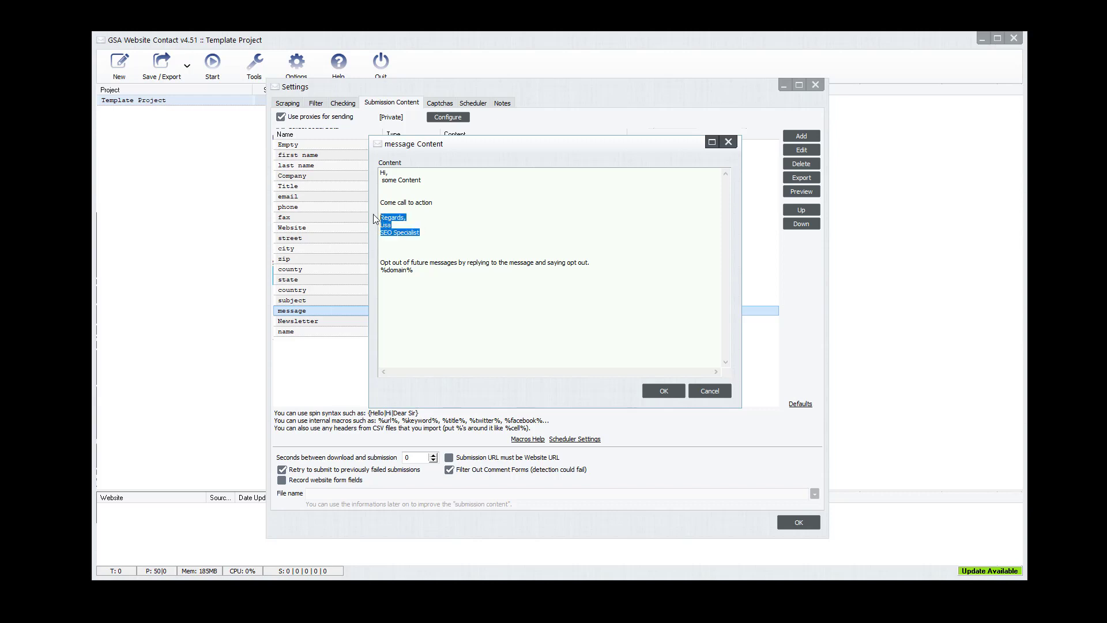
click(416, 245)
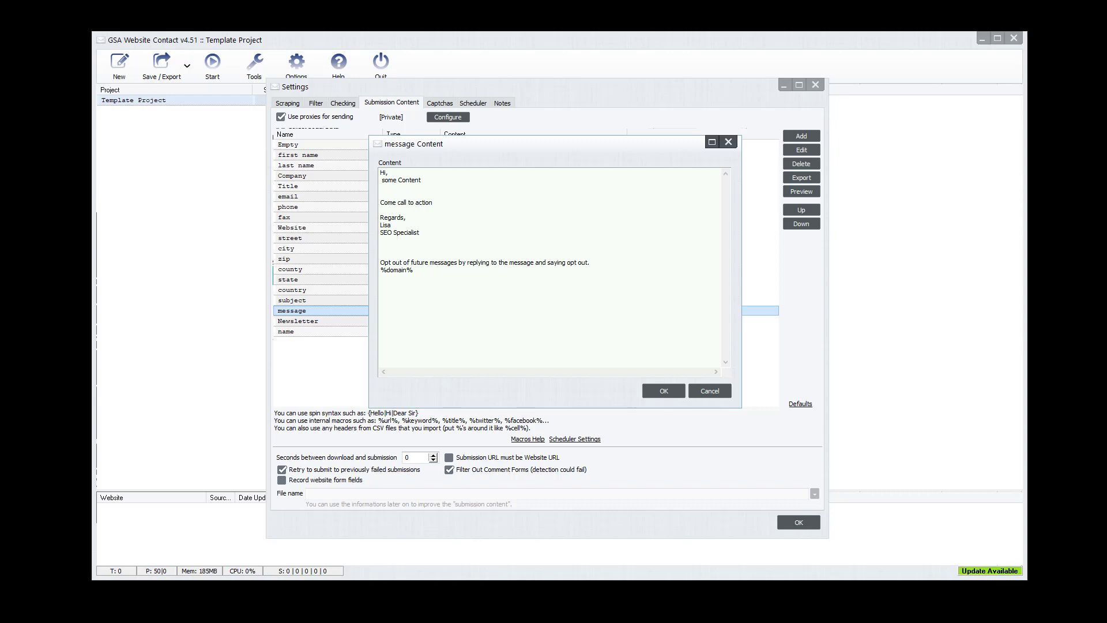
key(alt+Tab)
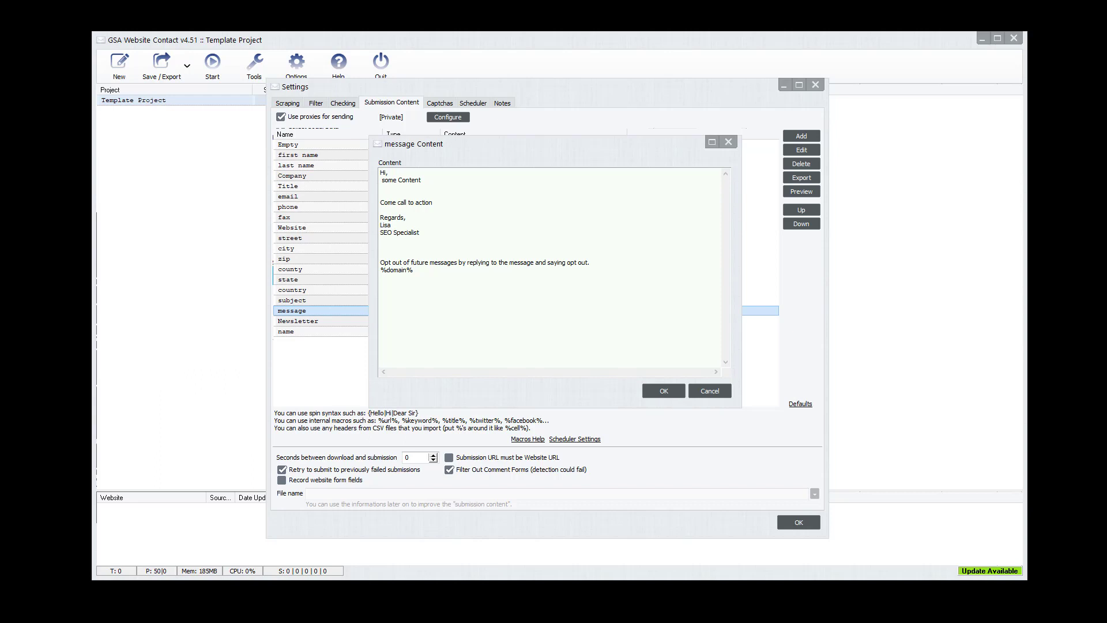
click(431, 247)
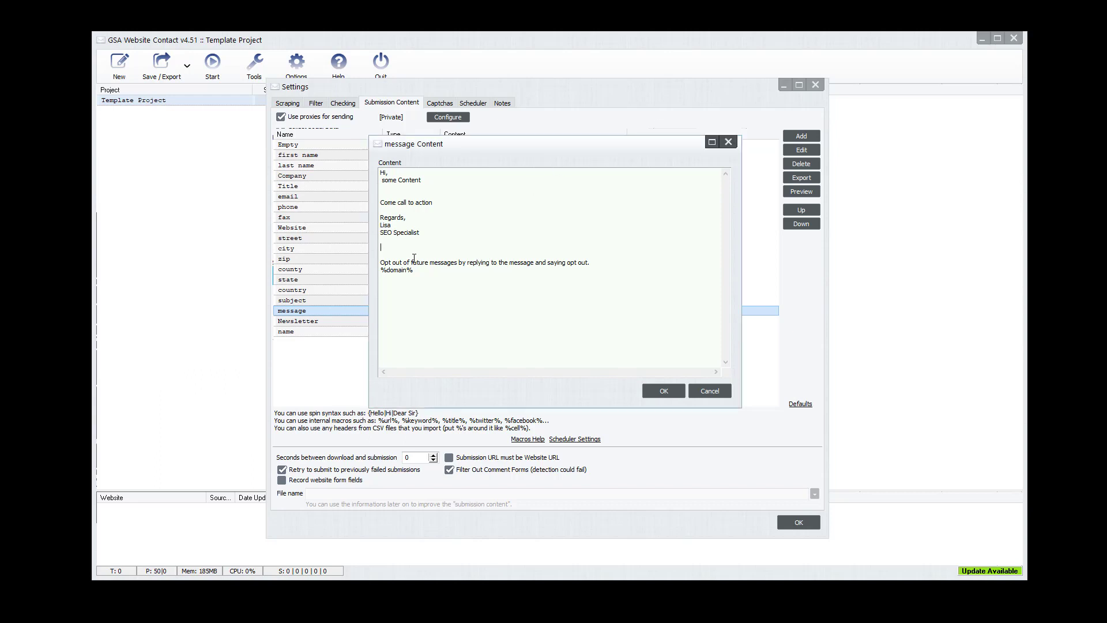
- Examine the opt-out sentence near the end of the message content
drag(379, 262, 614, 263)
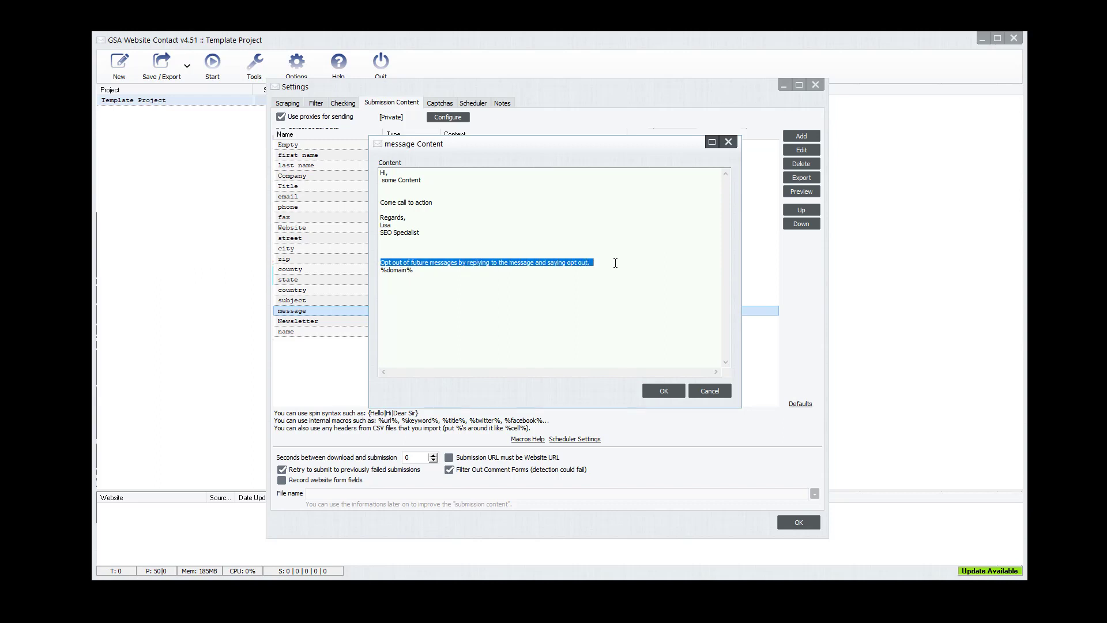
click(612, 268)
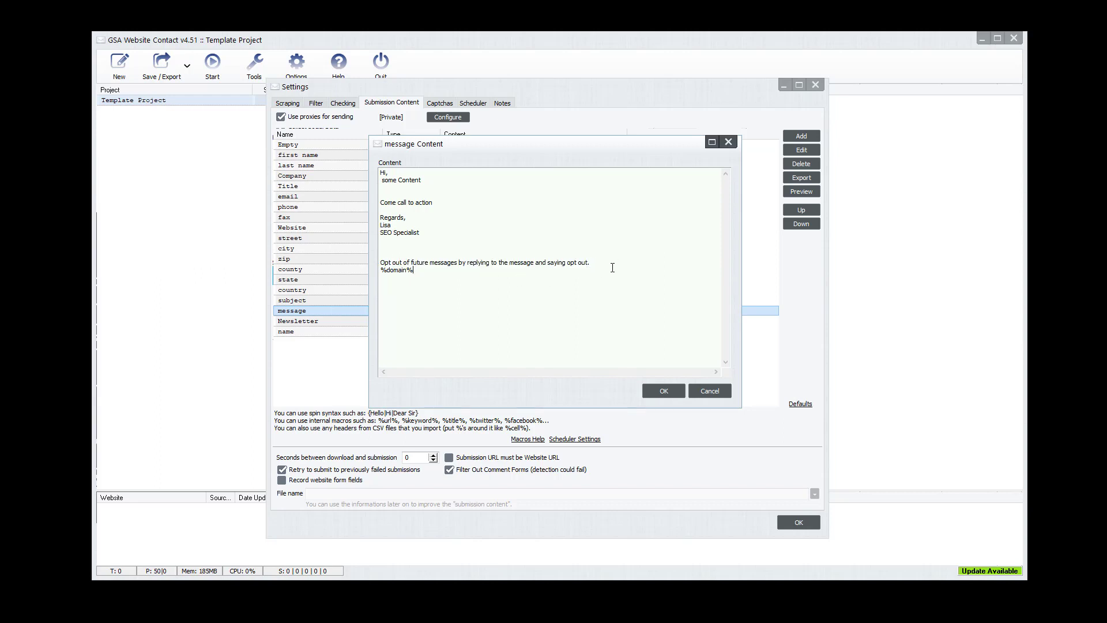
drag(600, 261, 367, 261)
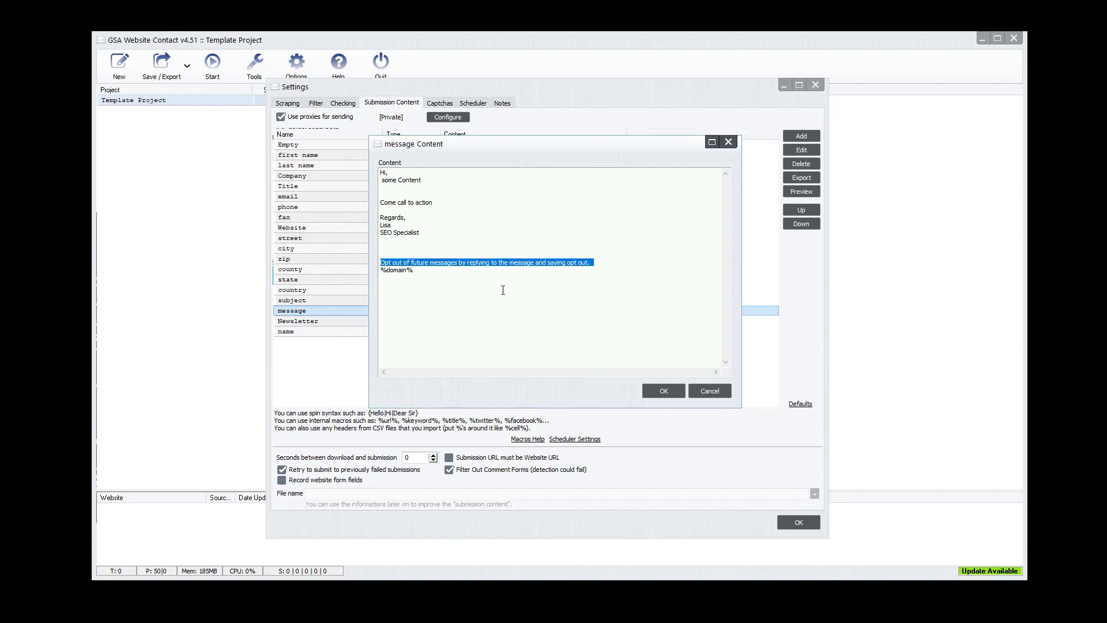
click(600, 268)
drag(603, 267, 381, 258)
click(403, 261)
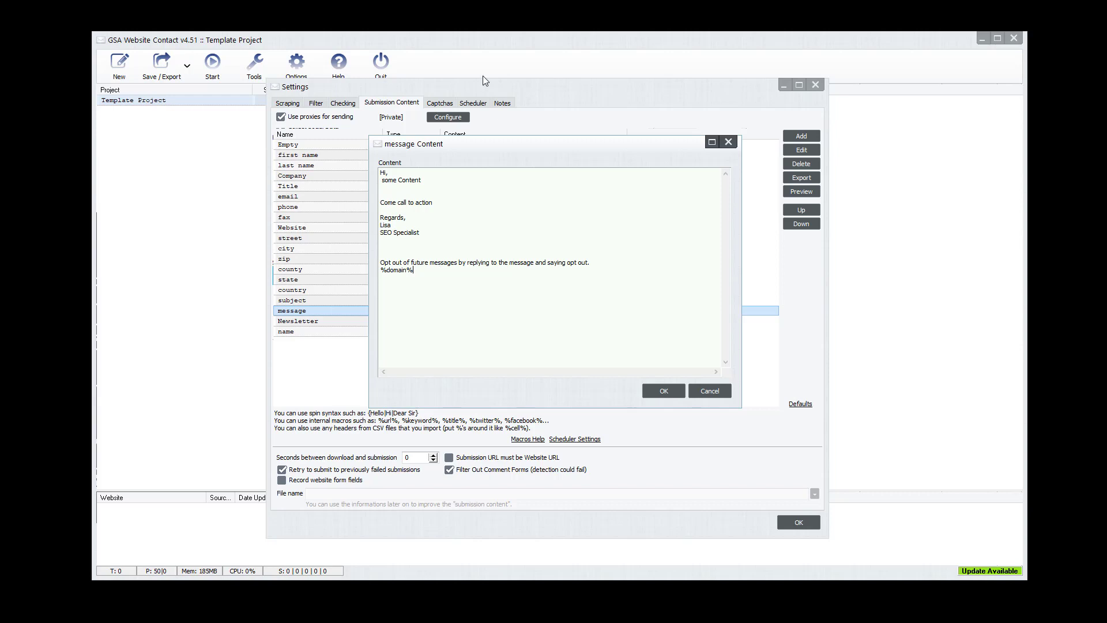
- Review the opt-out sentence and the %domain% macro in the message, and accept the message content and project settings
drag(483, 145, 366, 203)
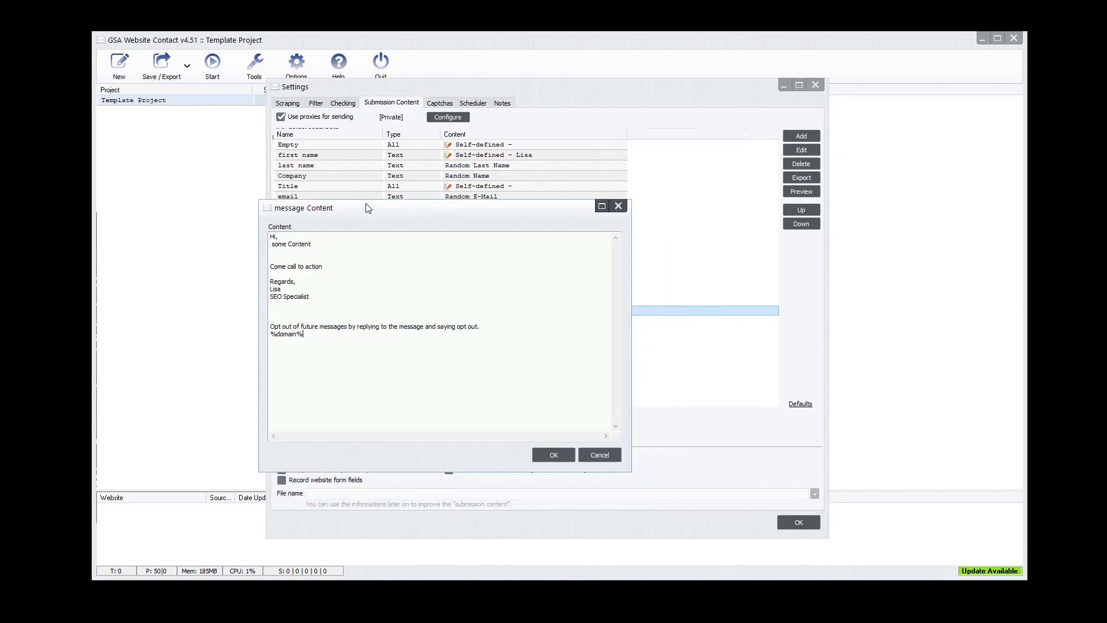
drag(467, 206, 466, 227)
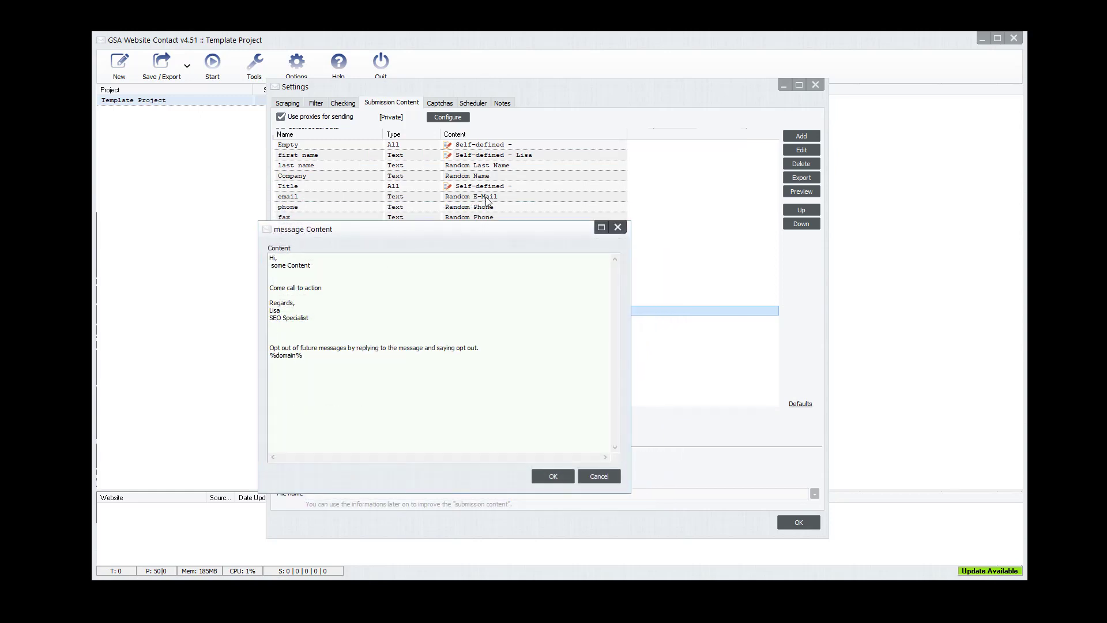
click(322, 357)
drag(441, 227, 505, 163)
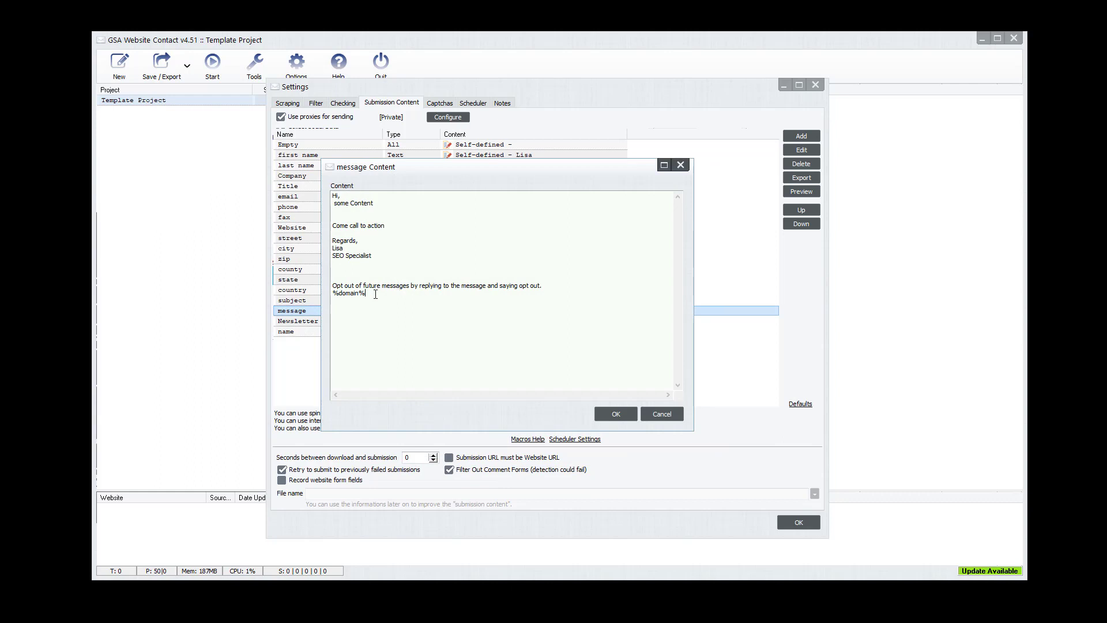
key(shift+Home)
drag(367, 293, 317, 292)
drag(547, 285, 315, 282)
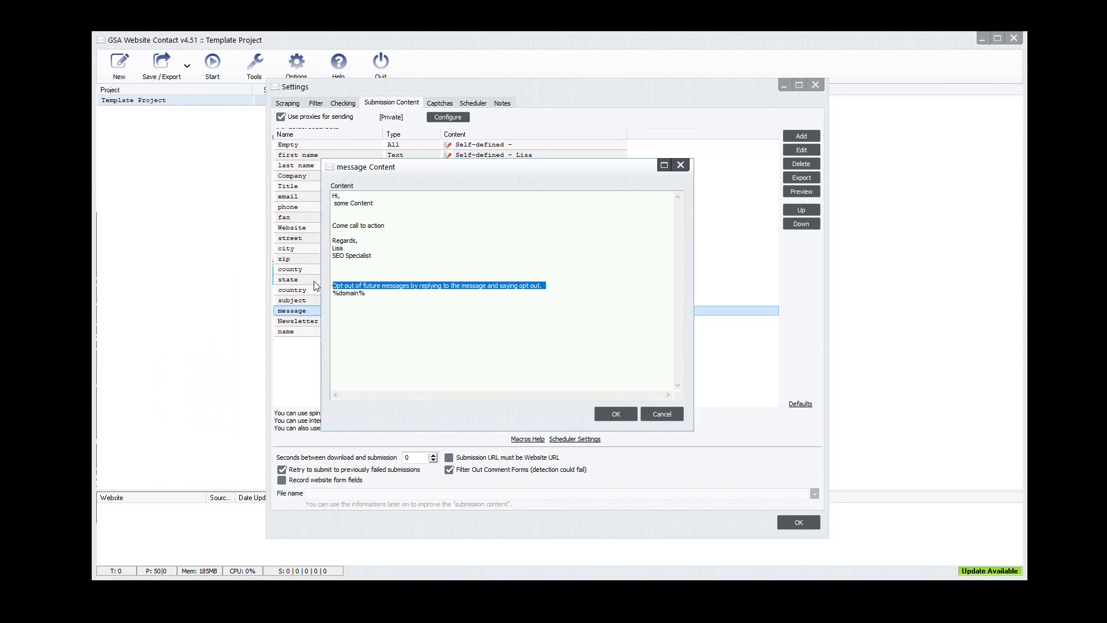
drag(374, 298, 294, 295)
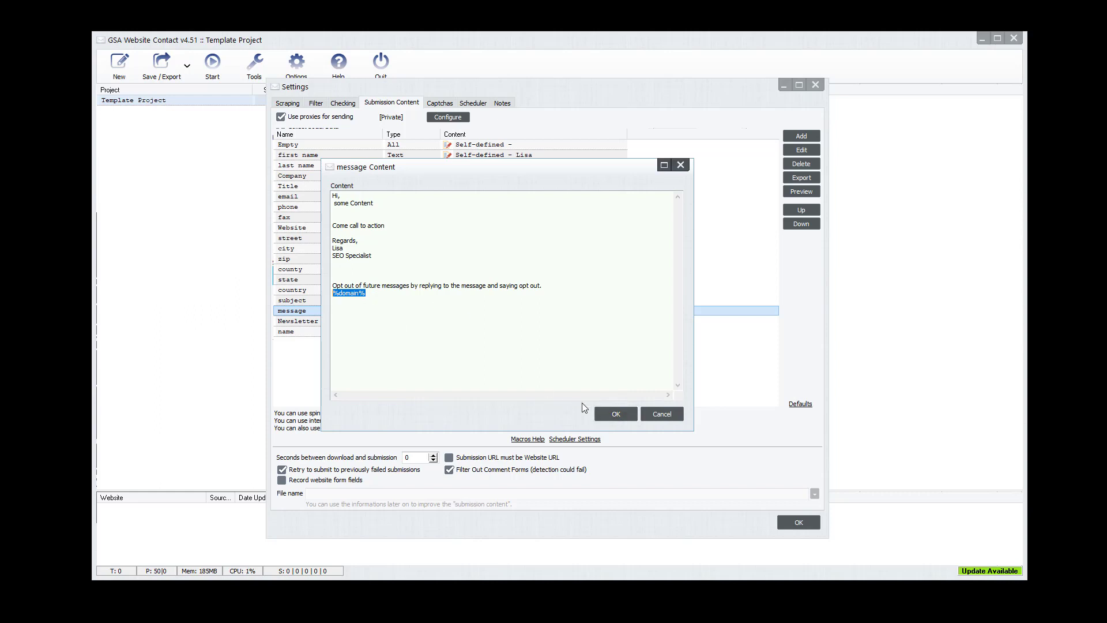
click(605, 412)
click(799, 523)
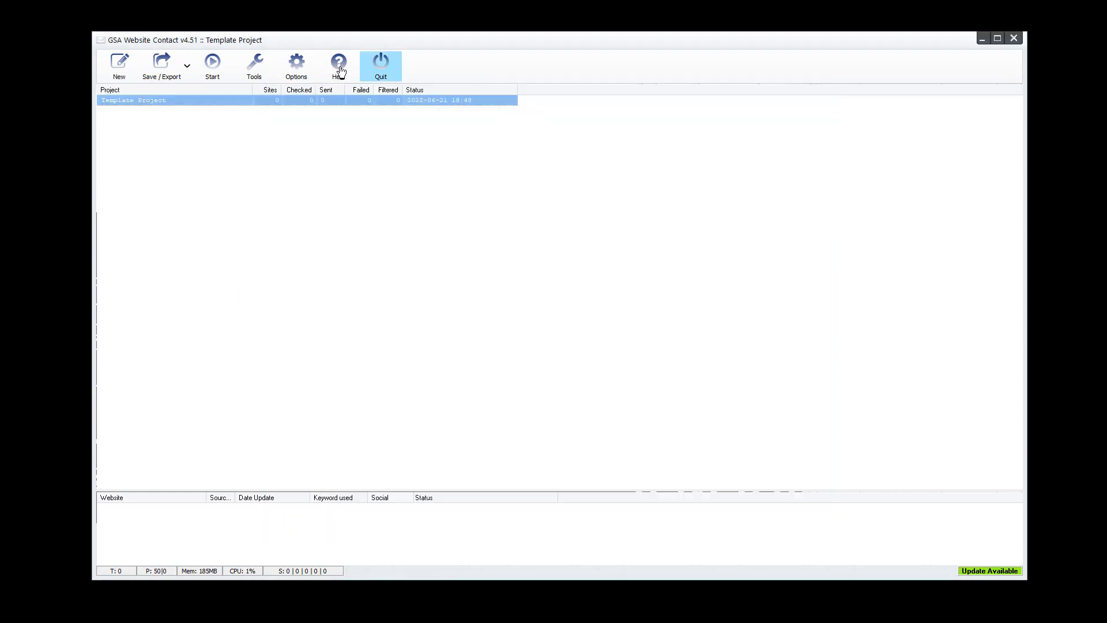
- Add the domain bobthebarber.com to the Global Website Blacklist and save the options
click(296, 63)
click(456, 247)
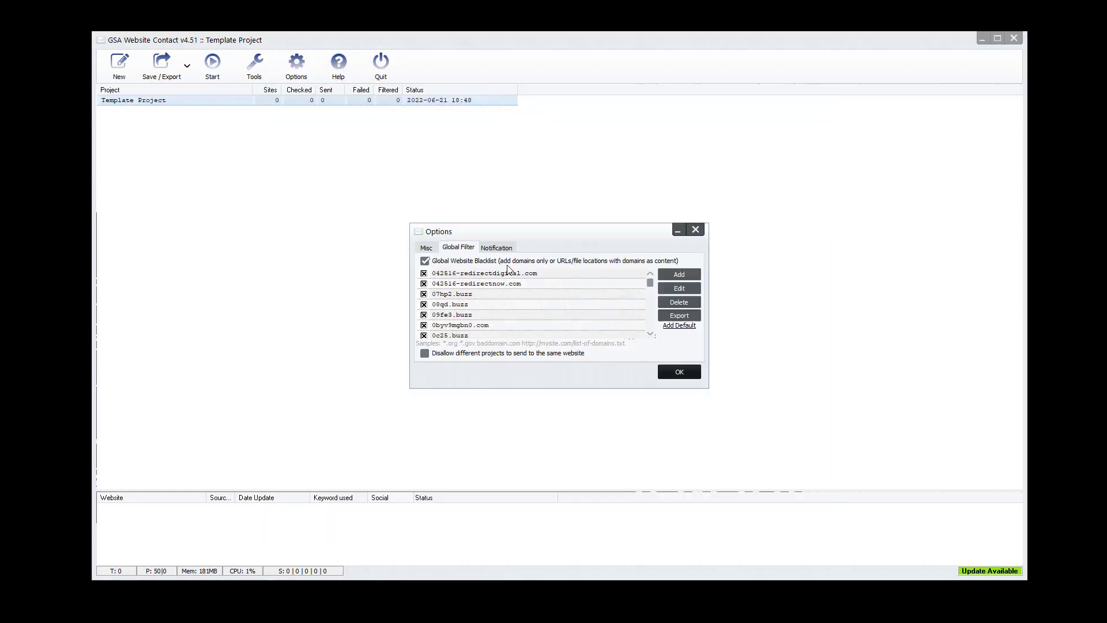
click(679, 274)
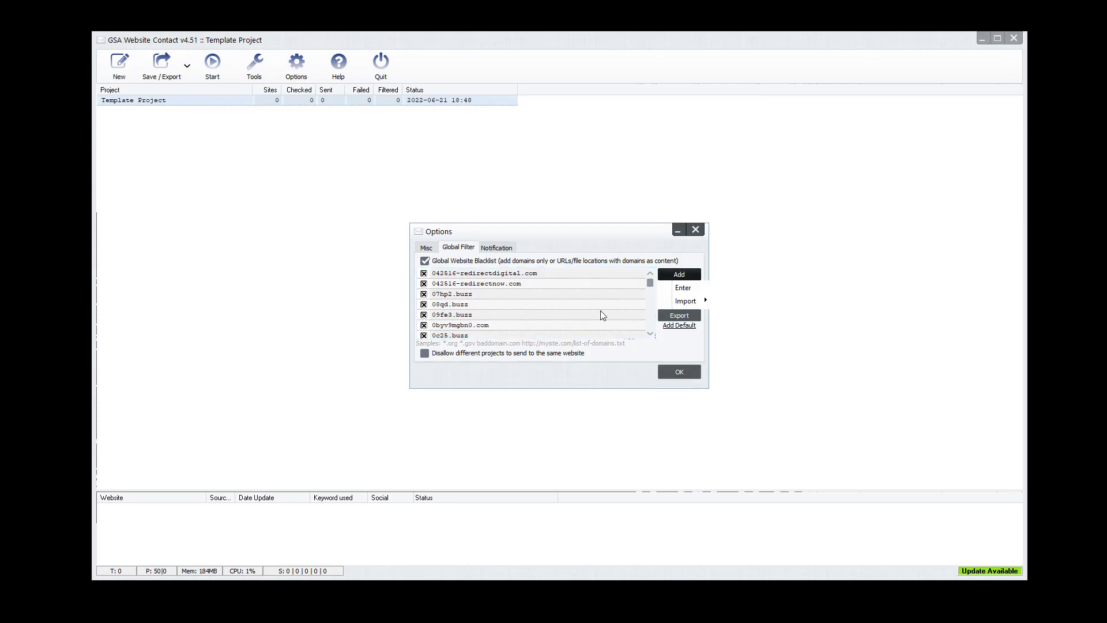
click(682, 289)
text(bobthebarber.com)
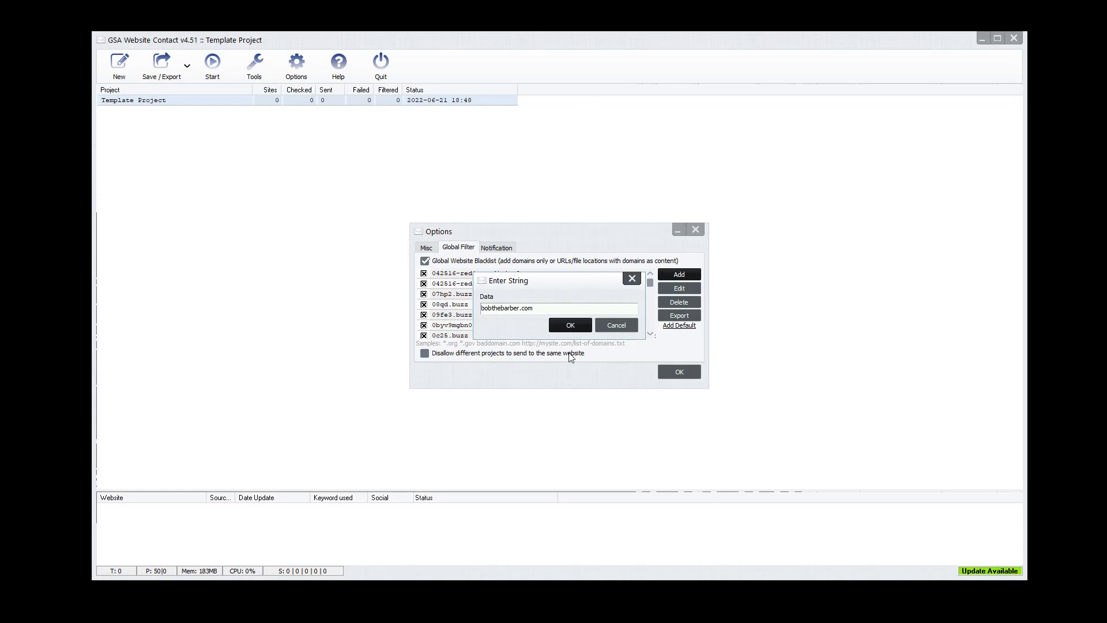
click(572, 326)
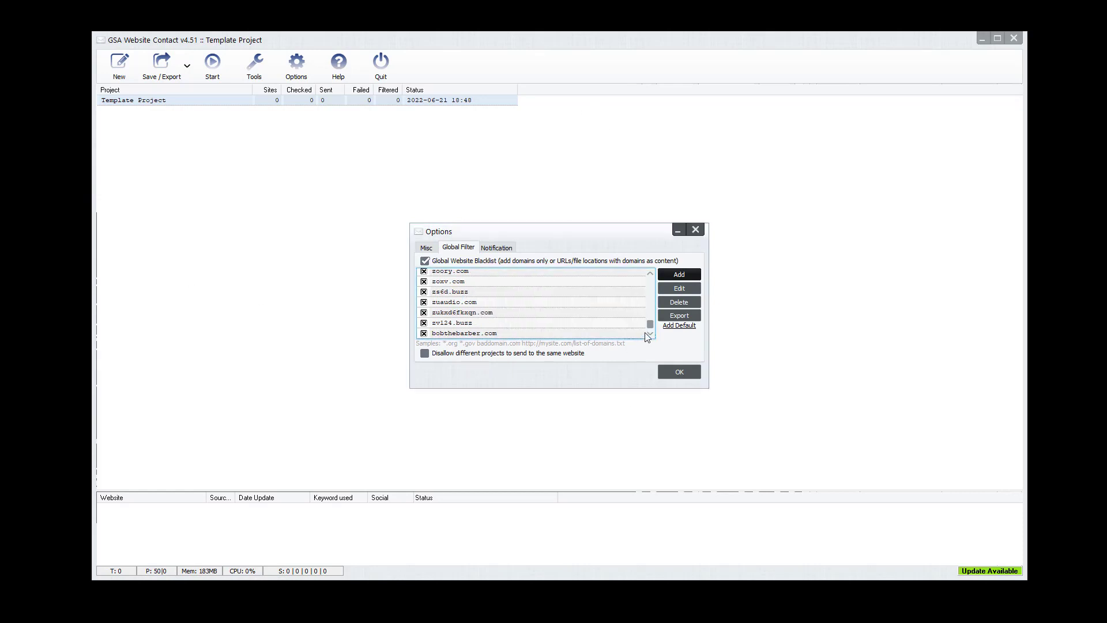
click(484, 335)
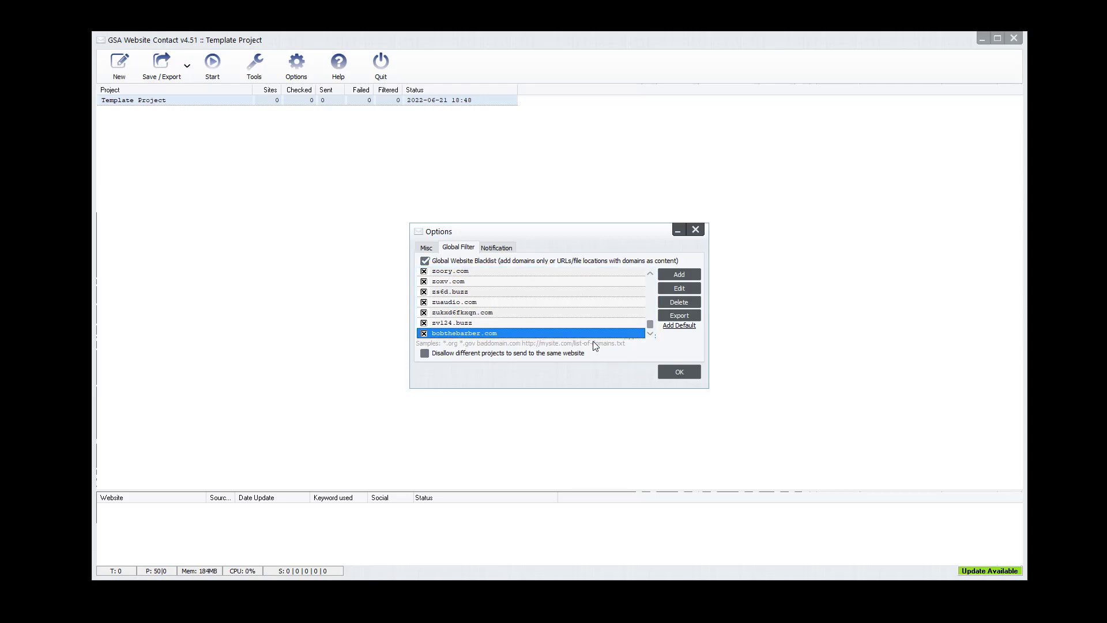
click(679, 372)
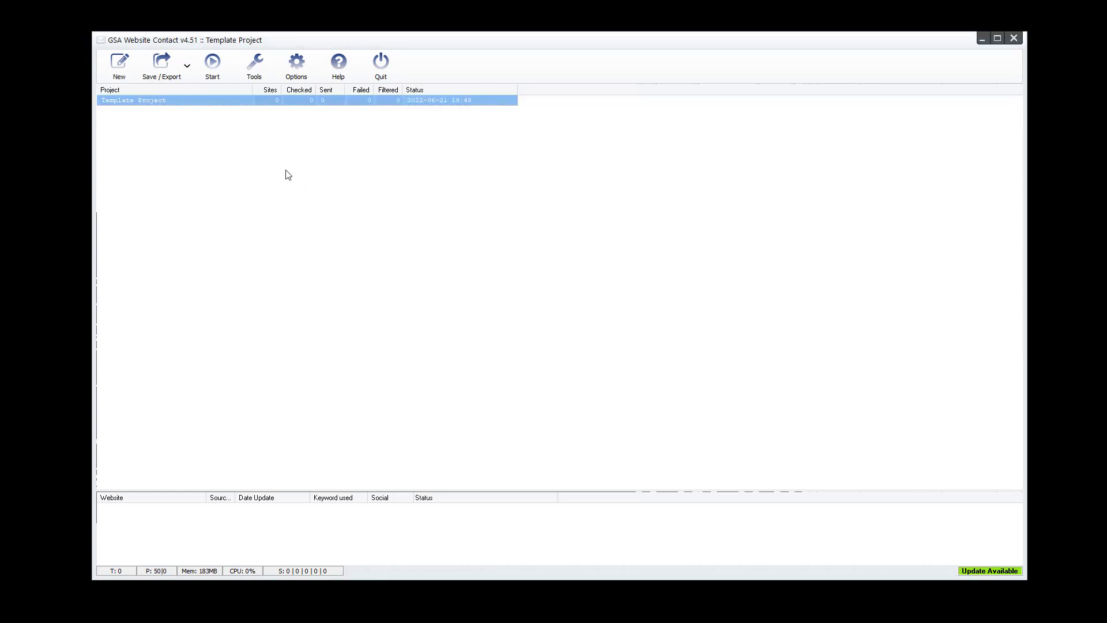
- Import URLs from the clipboard into Template Project, filtering them against the global blacklist
right_click(189, 101)
mouse_move(230, 120)
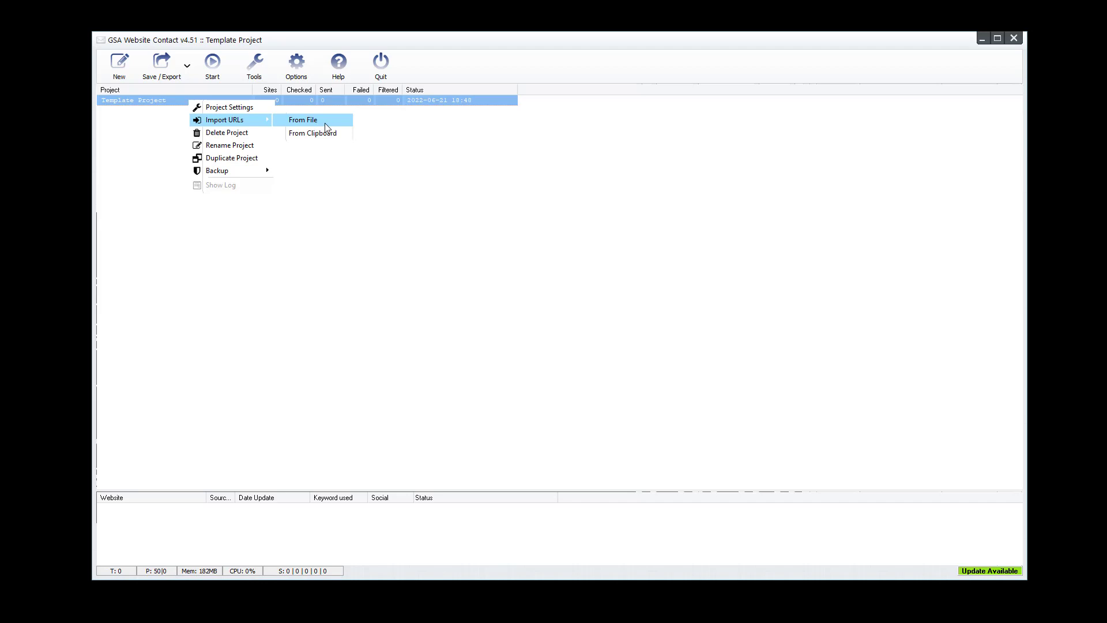
click(323, 133)
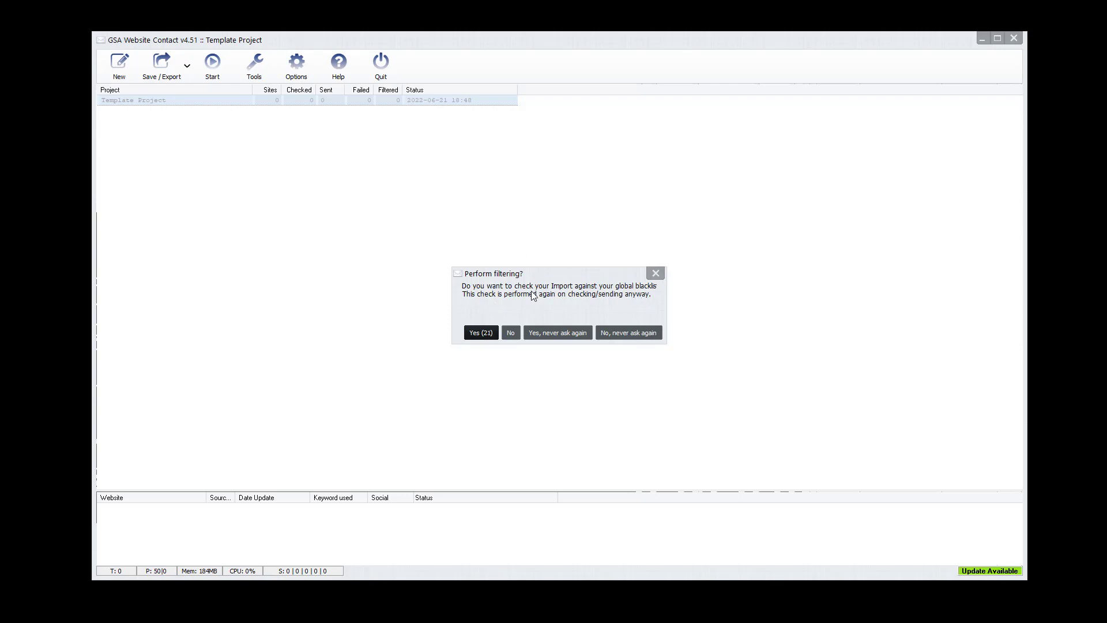
click(479, 333)
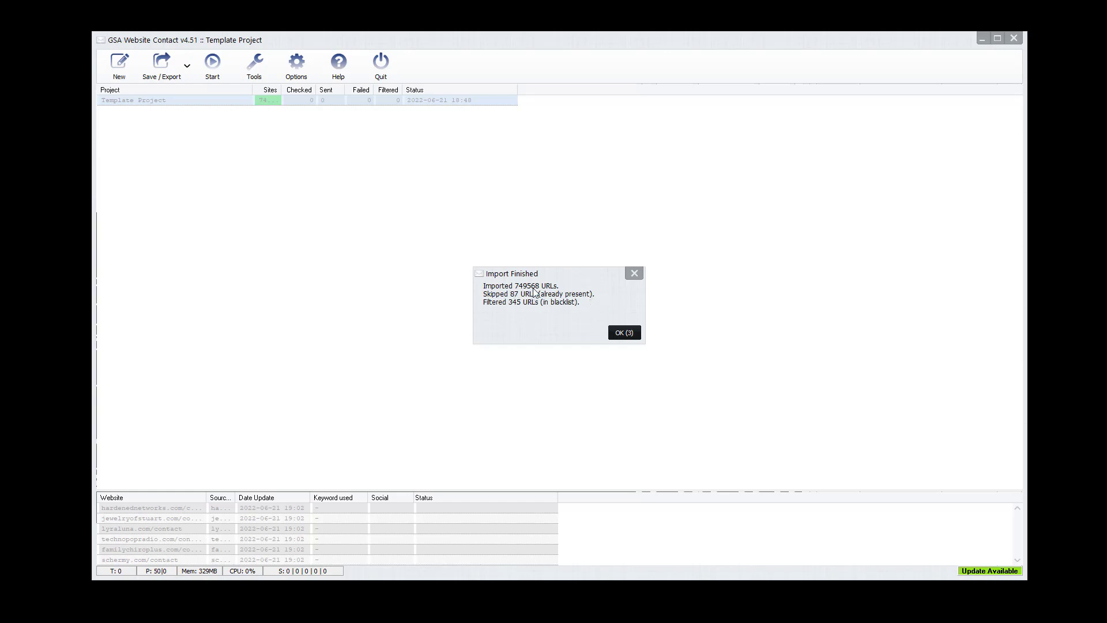
click(613, 333)
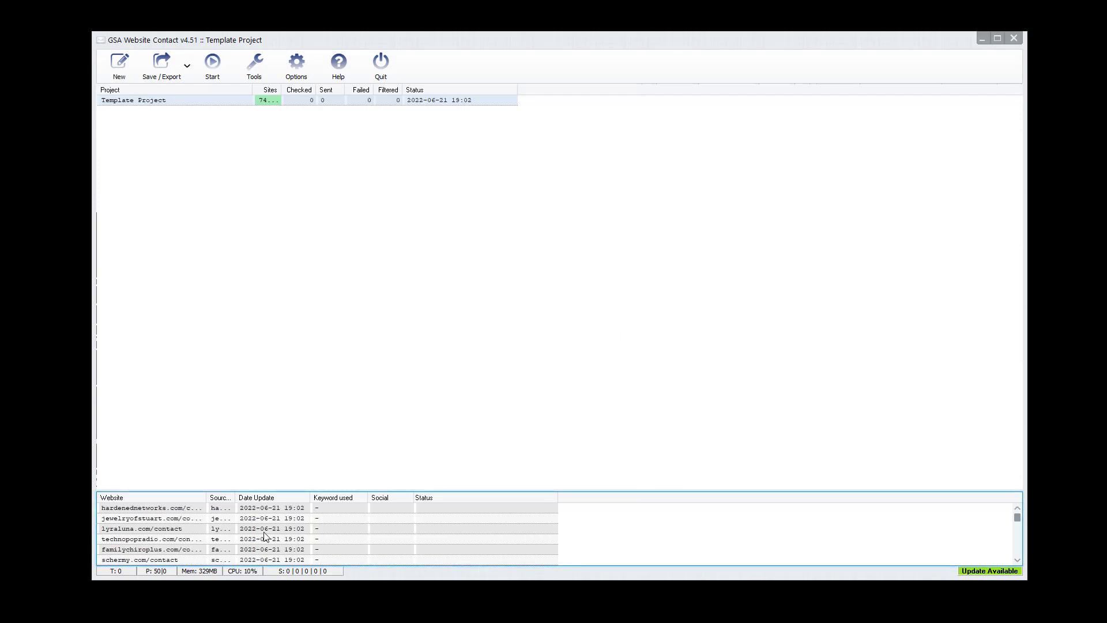
- Enlarge the imported website list and widen the project list's Sites column to show the full value
drag(287, 489, 465, 397)
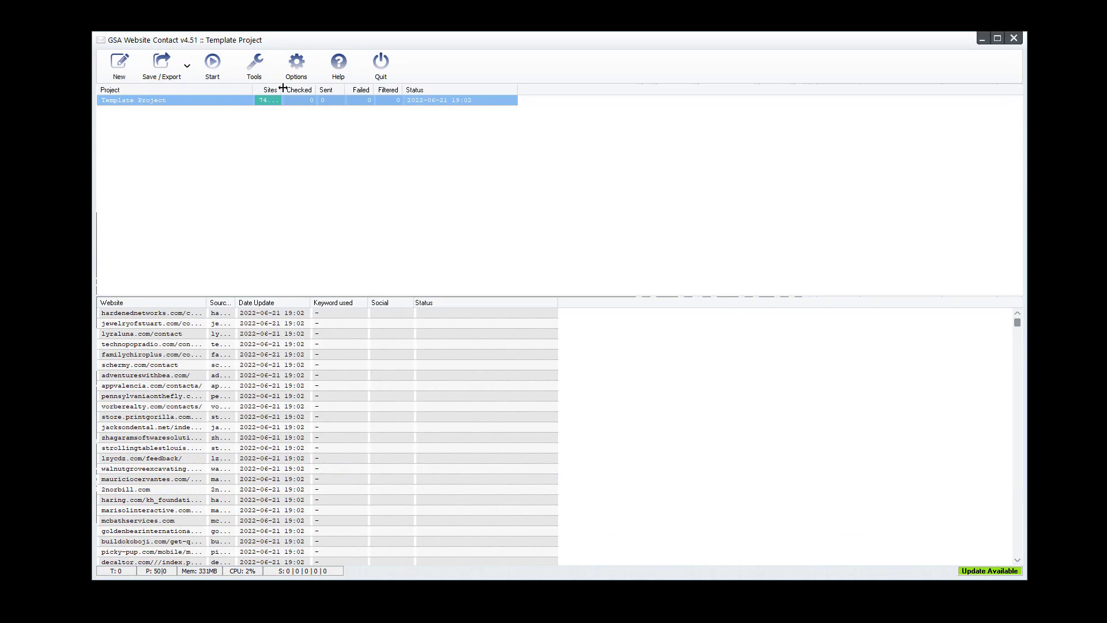
drag(283, 88, 320, 87)
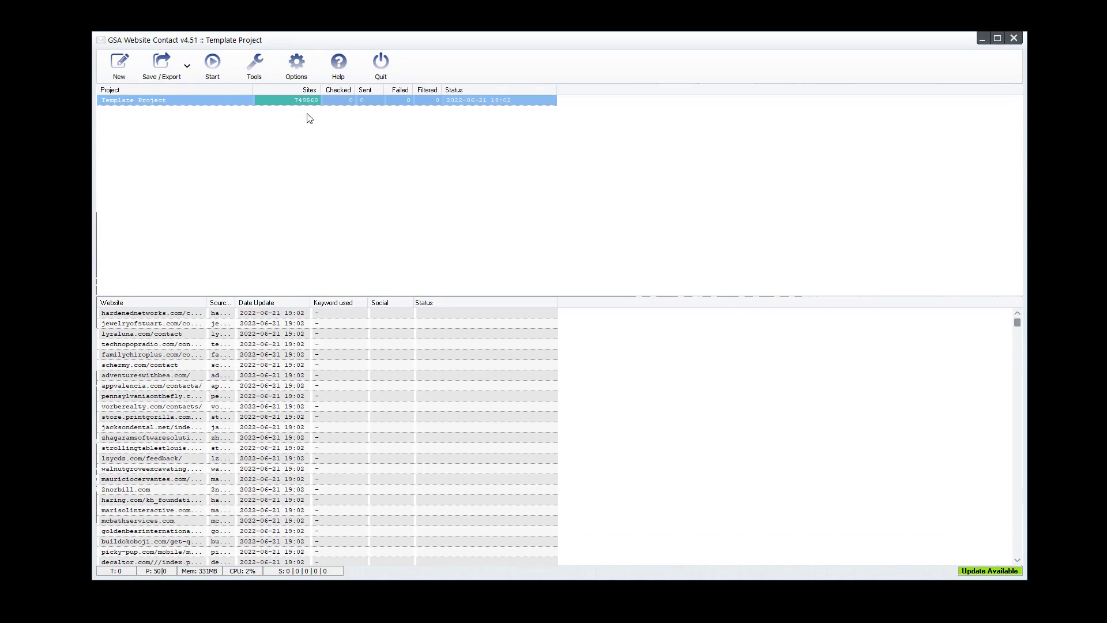
- Run Send Message (+Check) for Template Project, accept the message preview, and stop the run
click(212, 72)
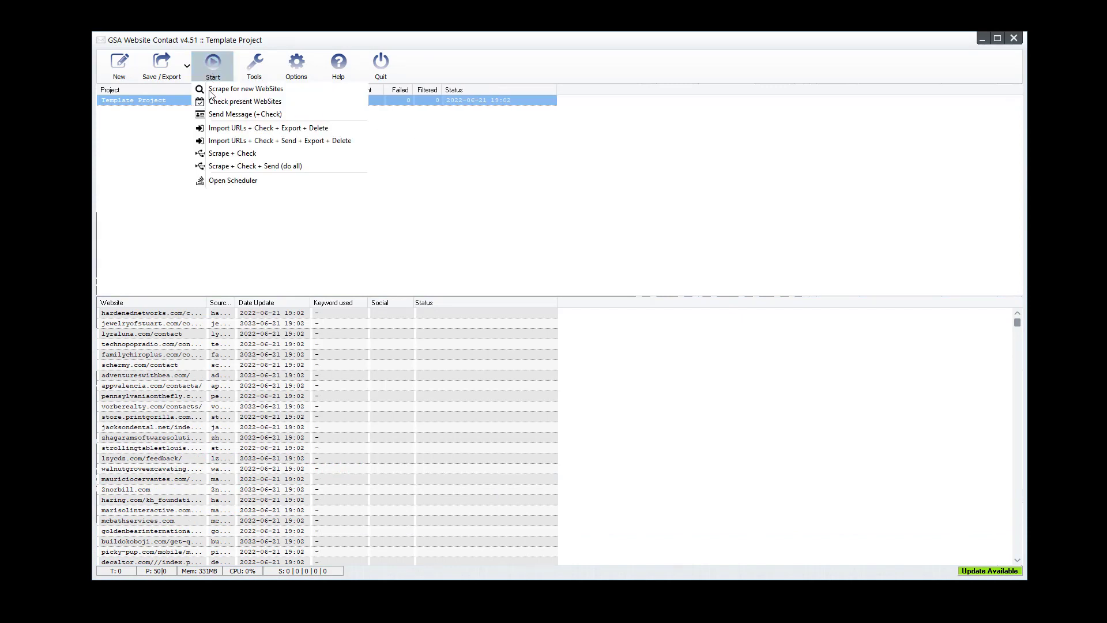
click(214, 115)
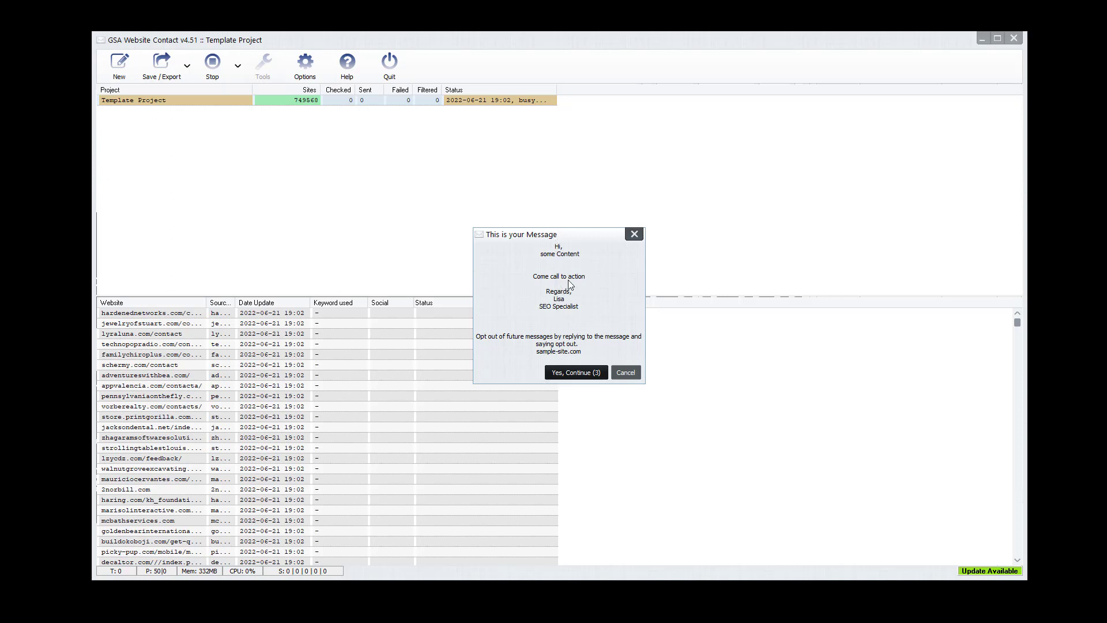
click(570, 374)
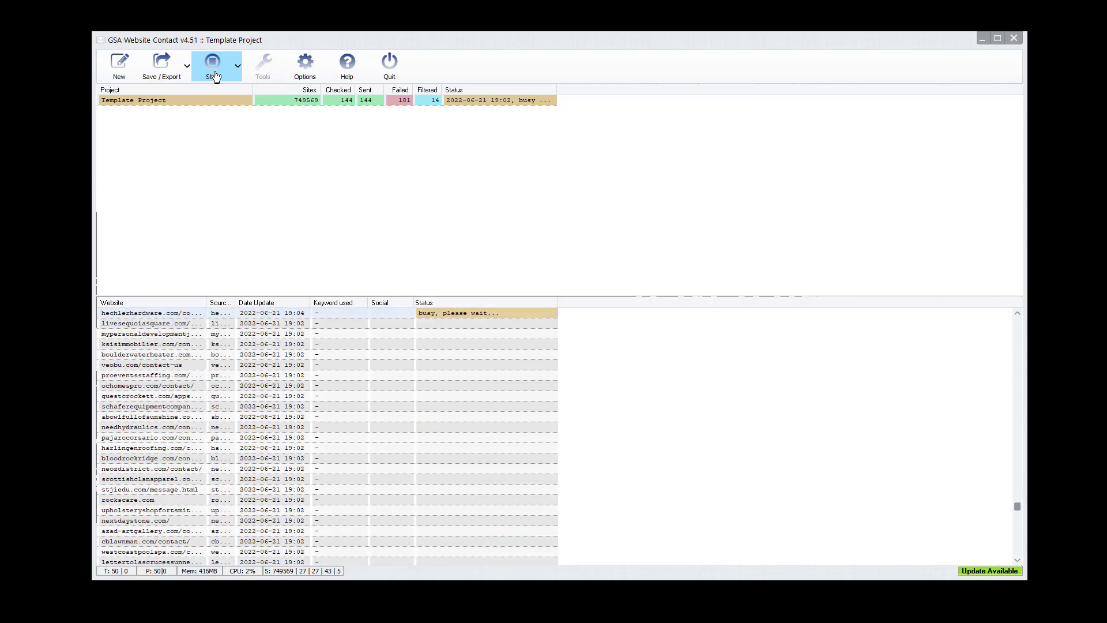
click(213, 62)
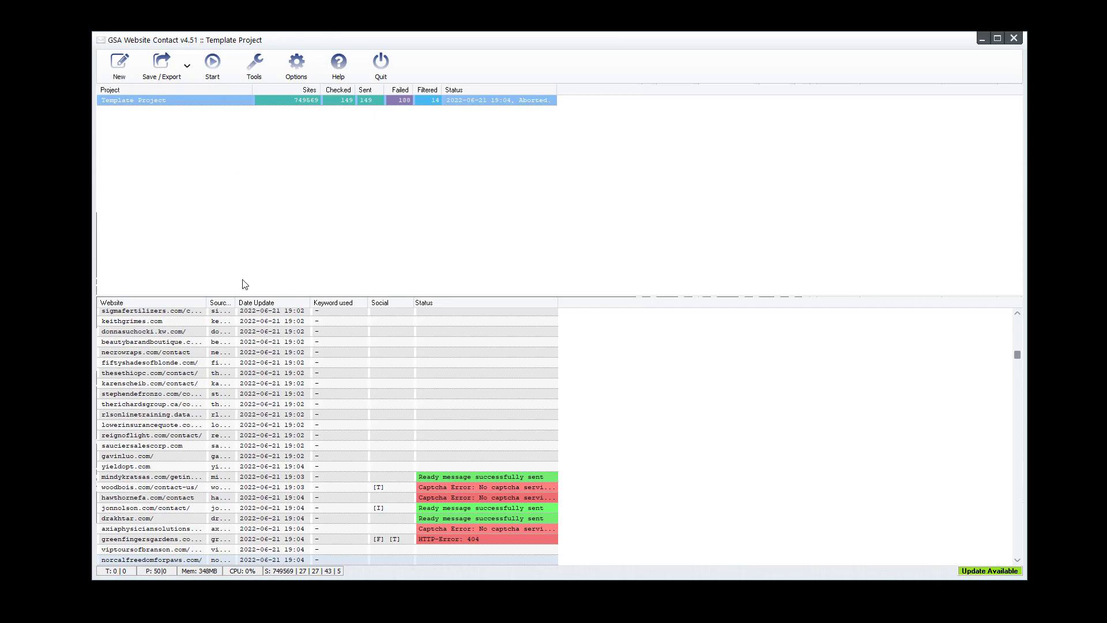
- Select all websites in Template Project's list and reset their status
click(340, 398)
right_click(322, 412)
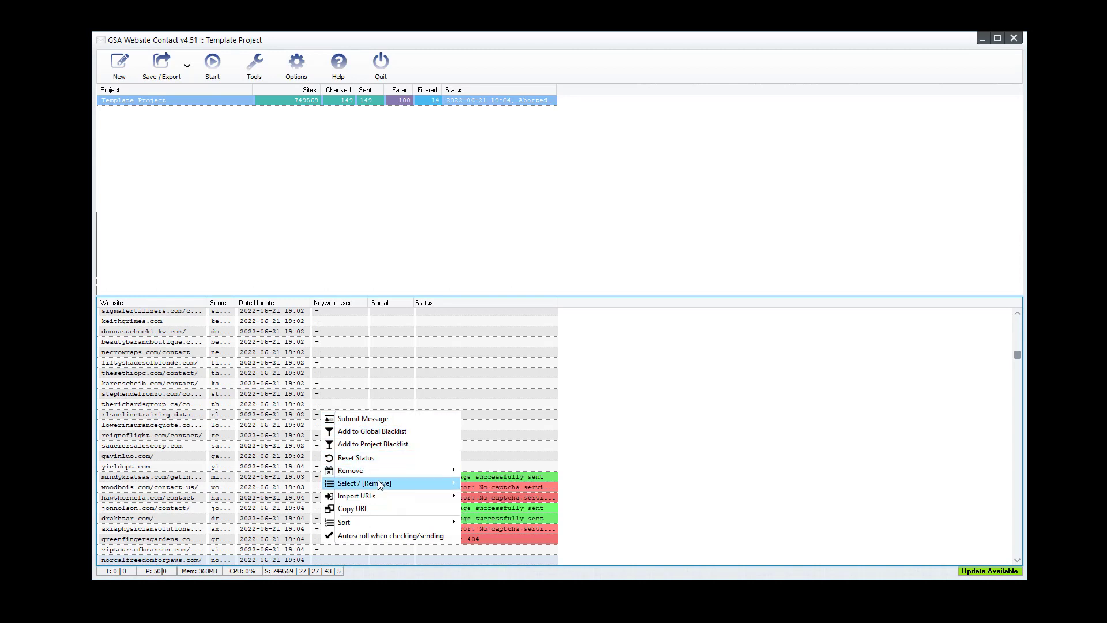
mouse_move(378, 483)
click(493, 243)
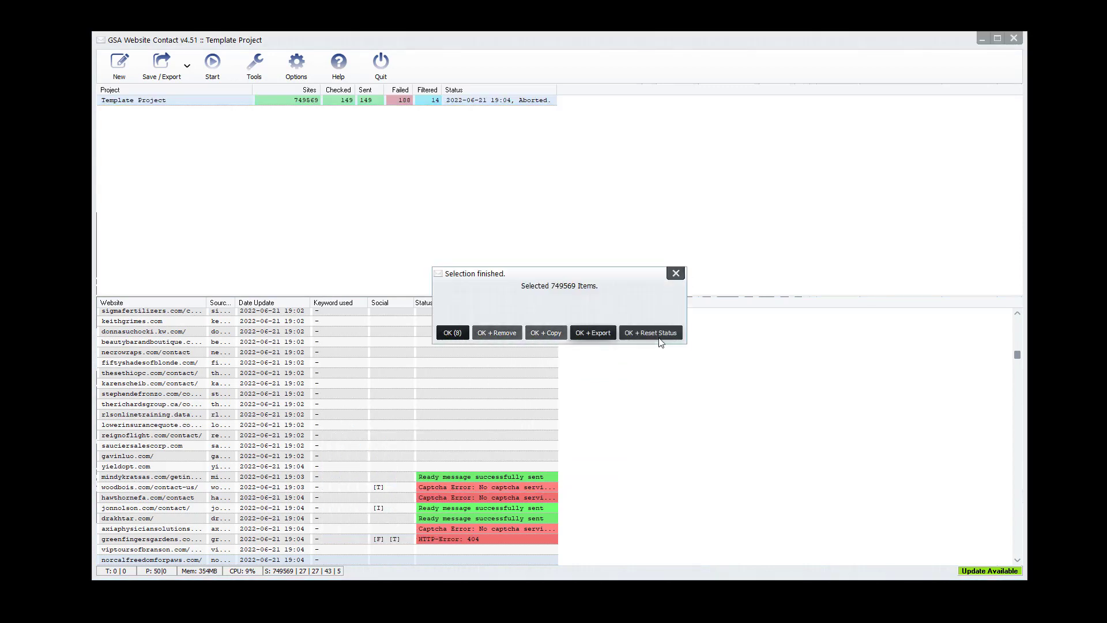
click(453, 332)
right_click(292, 389)
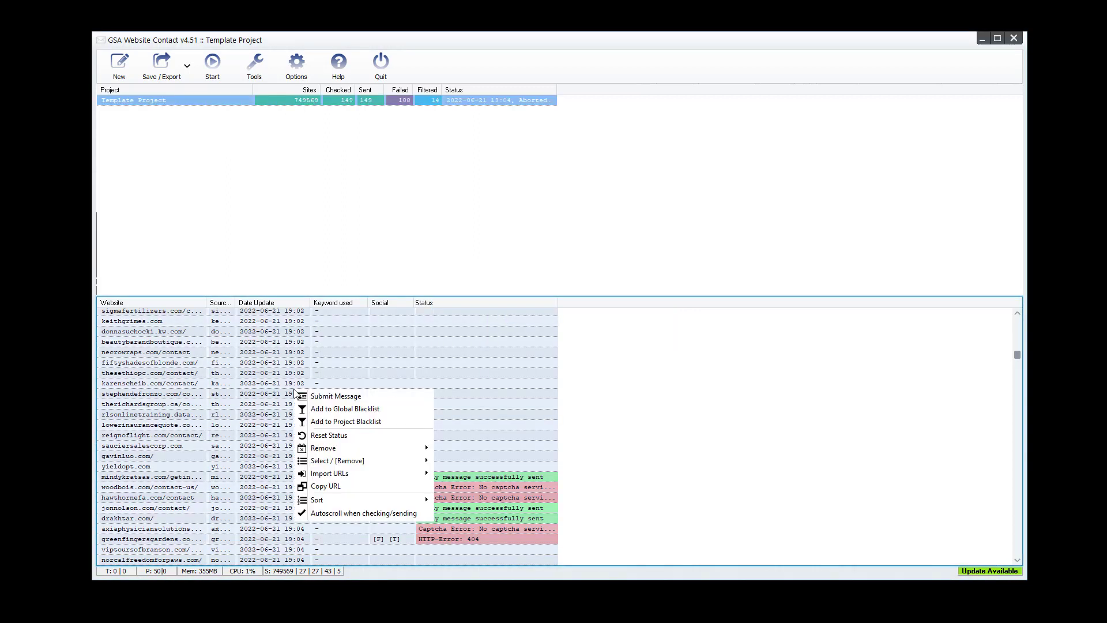
click(318, 434)
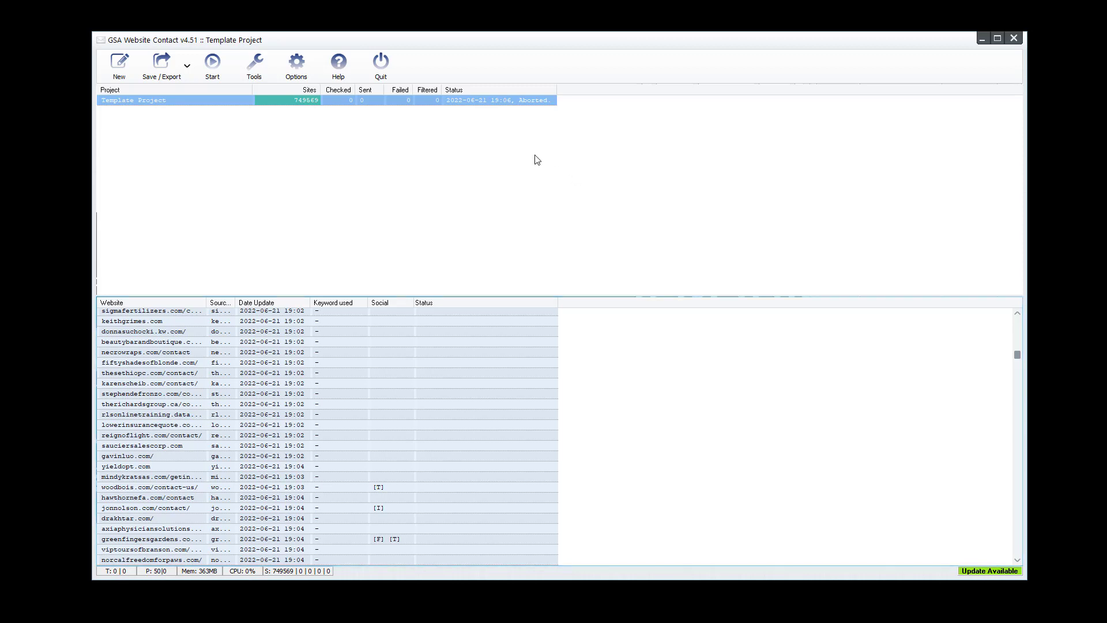
- Remove all websites from Template Project's list and confirm the removal
right_click(318, 388)
mouse_move(356, 449)
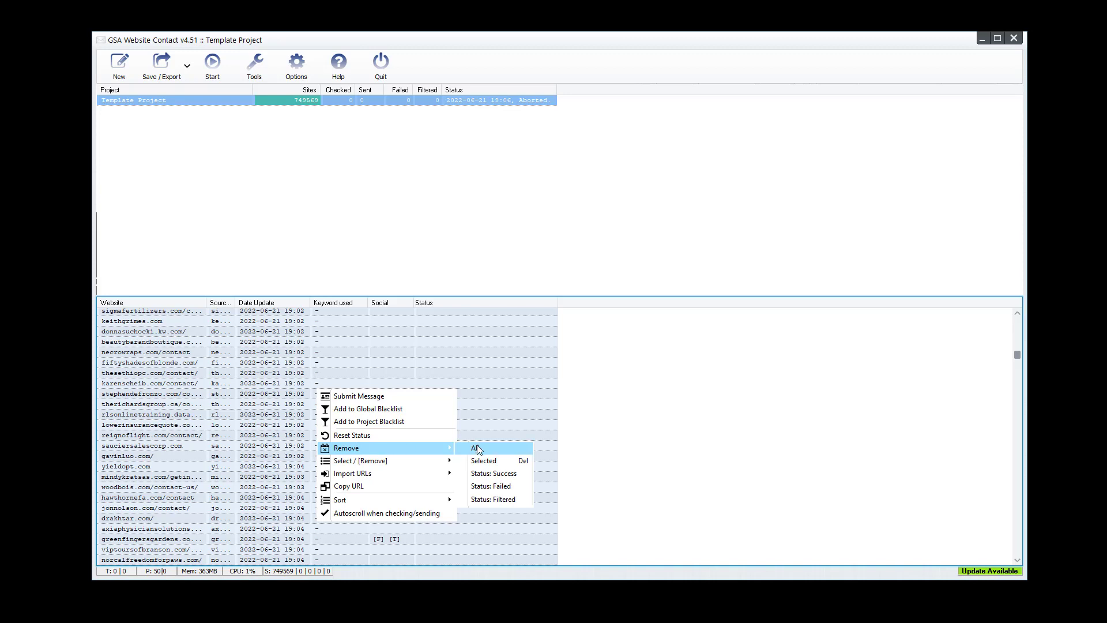
click(478, 449)
click(522, 288)
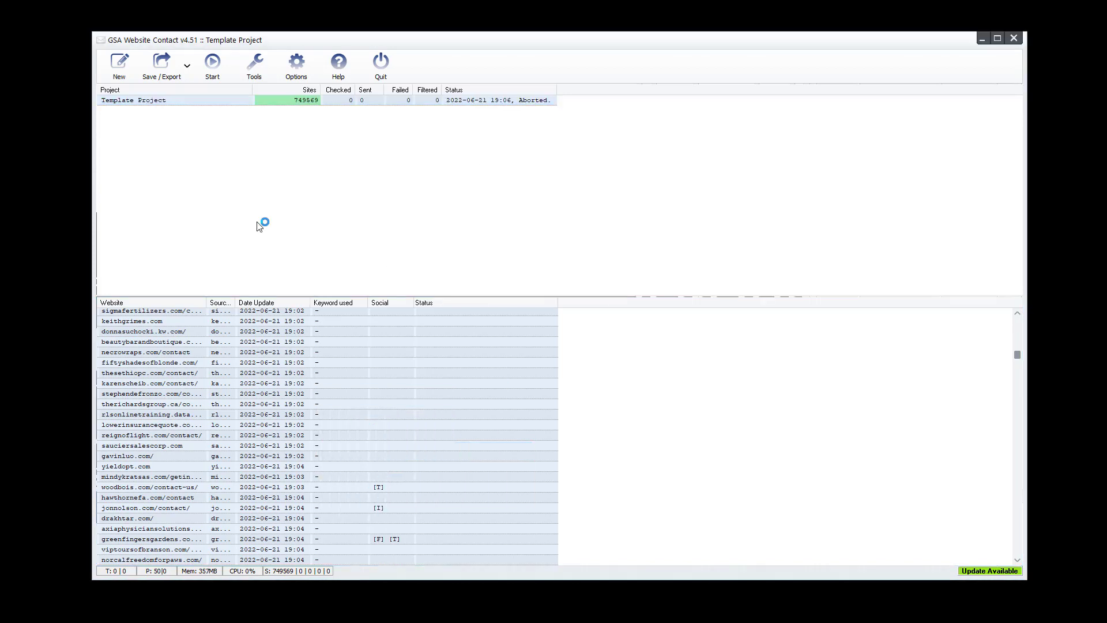
- Check the sources available for importing URLs into Template Project, and open the program options
right_click(198, 103)
mouse_move(265, 121)
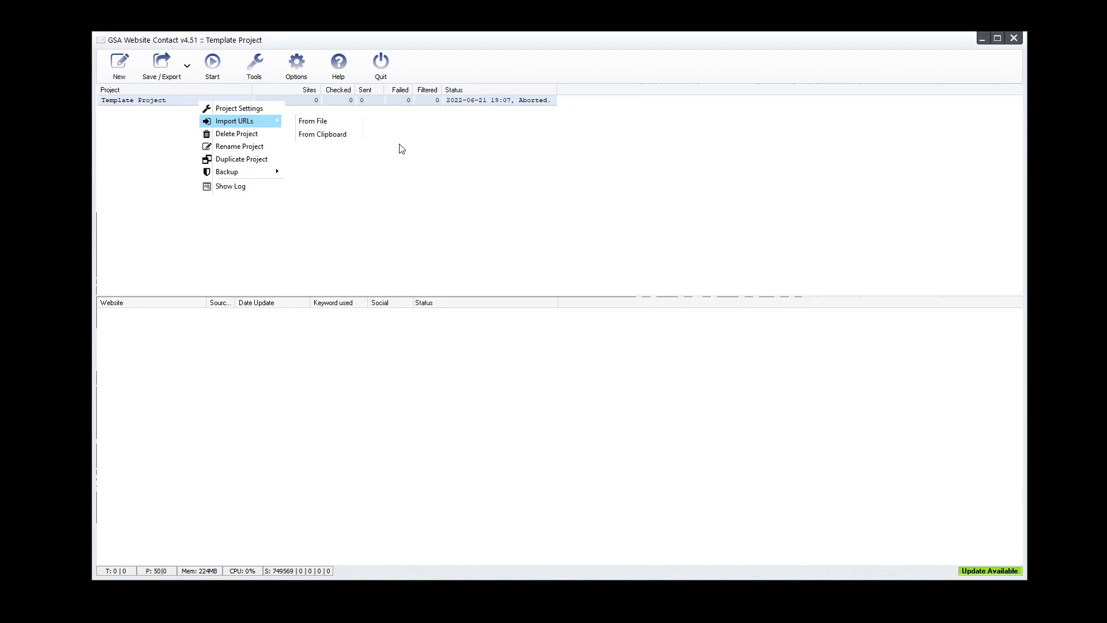
click(296, 64)
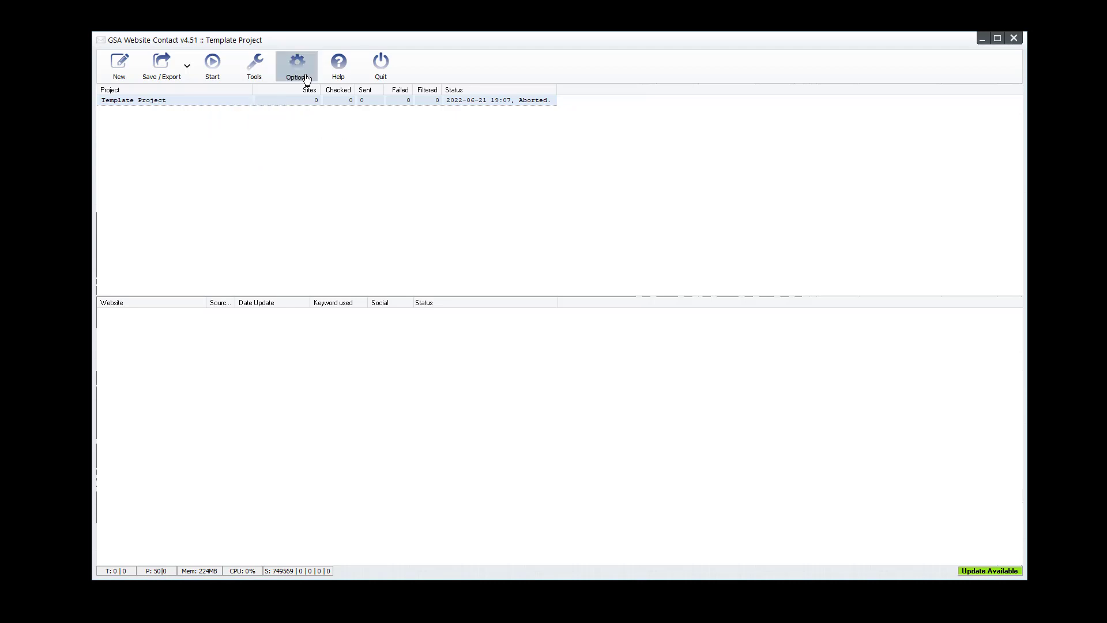